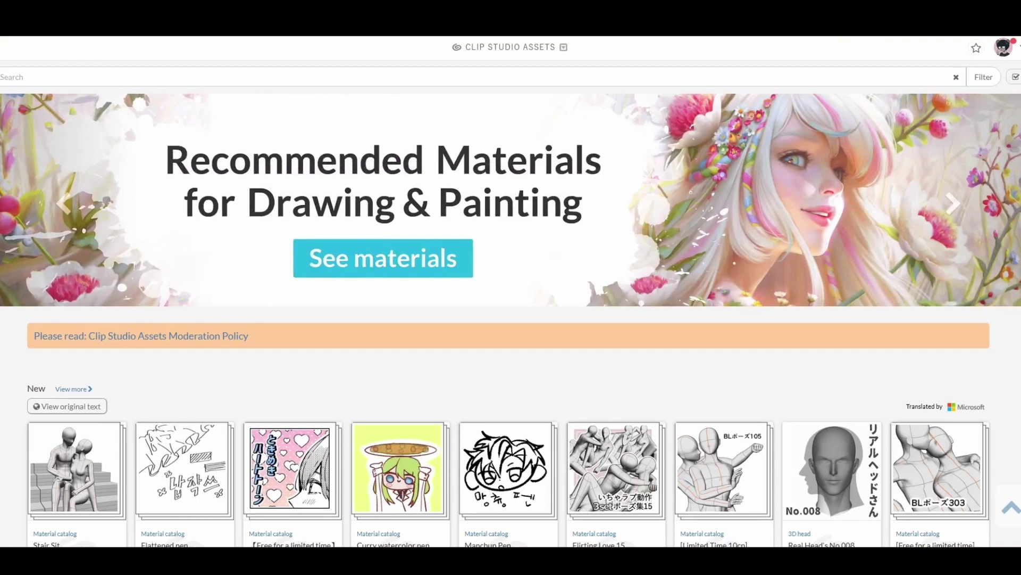
Step: Look over the Clip Studio Assets home page, from the new and top free materials to the recommended material categories
scroll(484, 307, "down", 5)
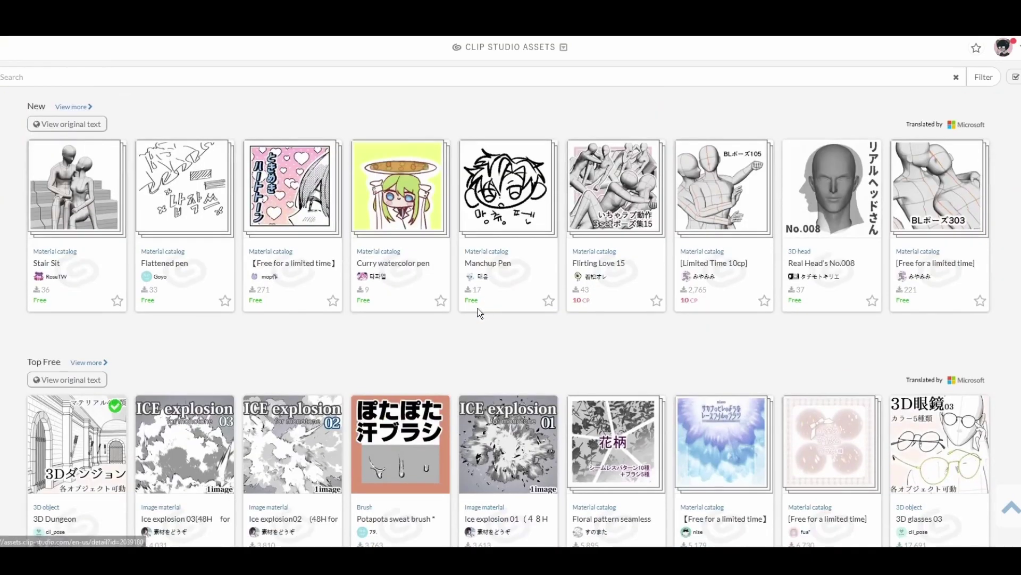
scroll(478, 311, "down", 2)
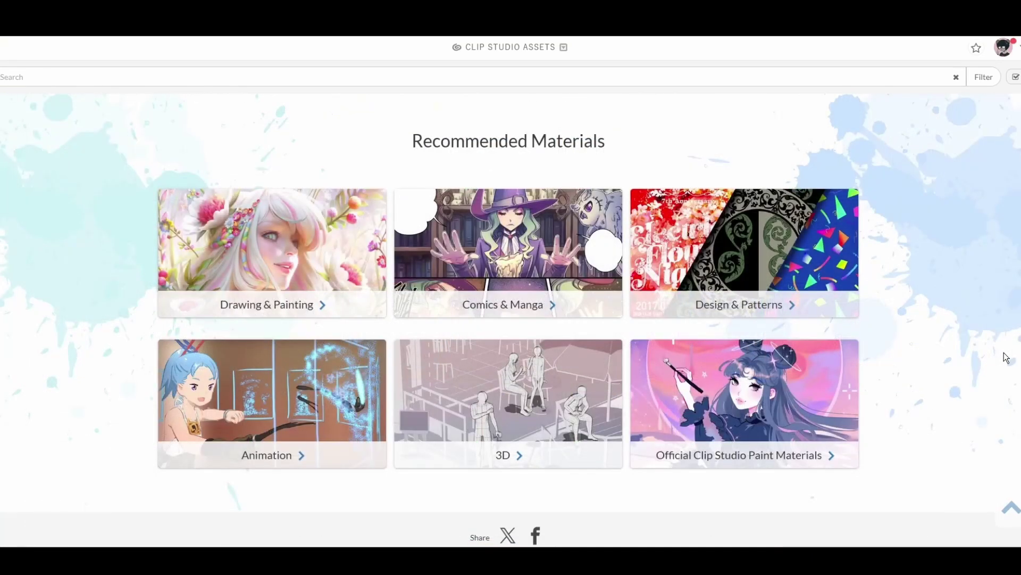
scroll(1007, 357, "down", 2)
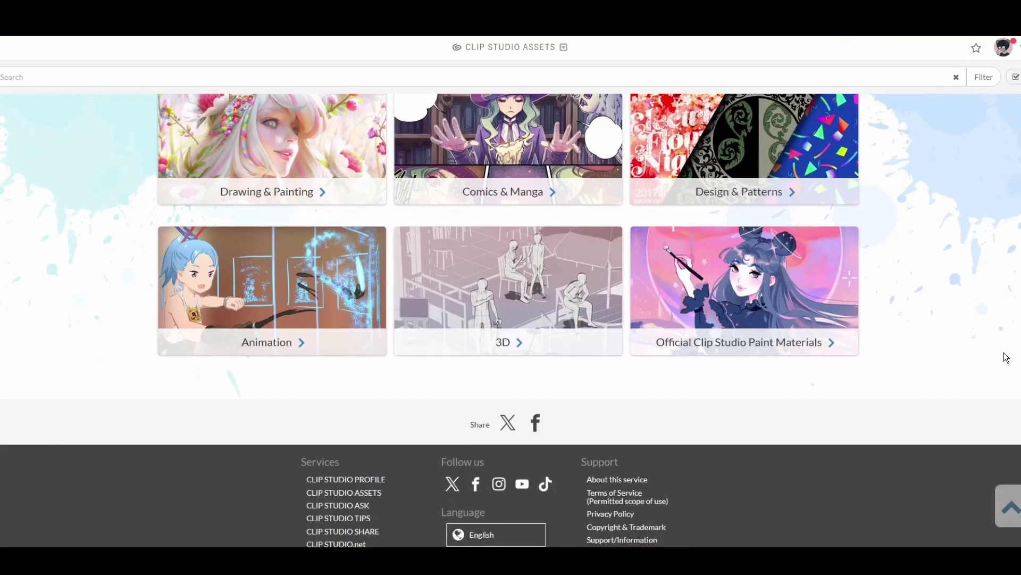
scroll(1006, 358, "up", 1)
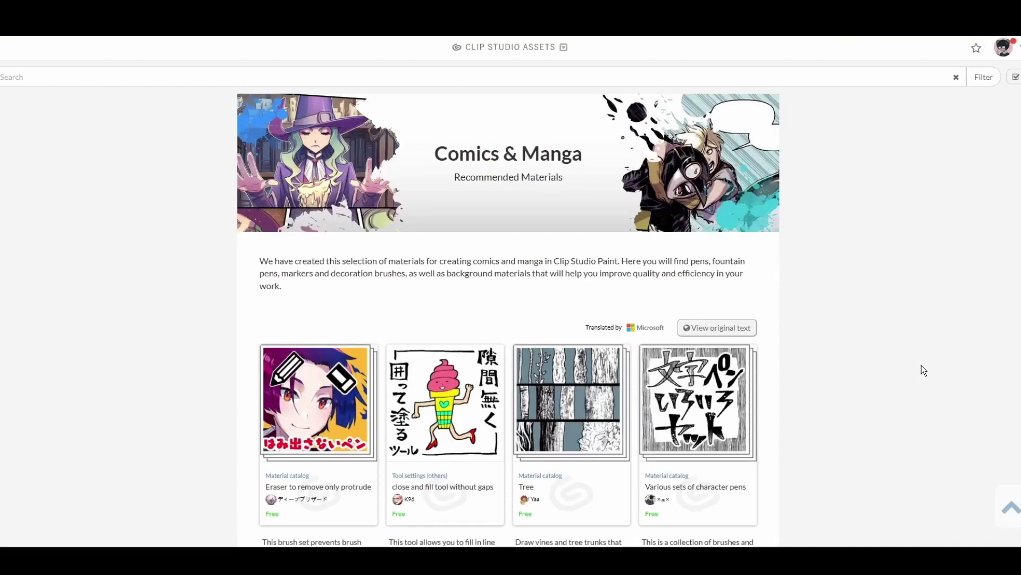
Step: Look through the Comics & Manga recommended materials, from the described brush sets to the last catalogue entries
scroll(770, 407, "down", 2)
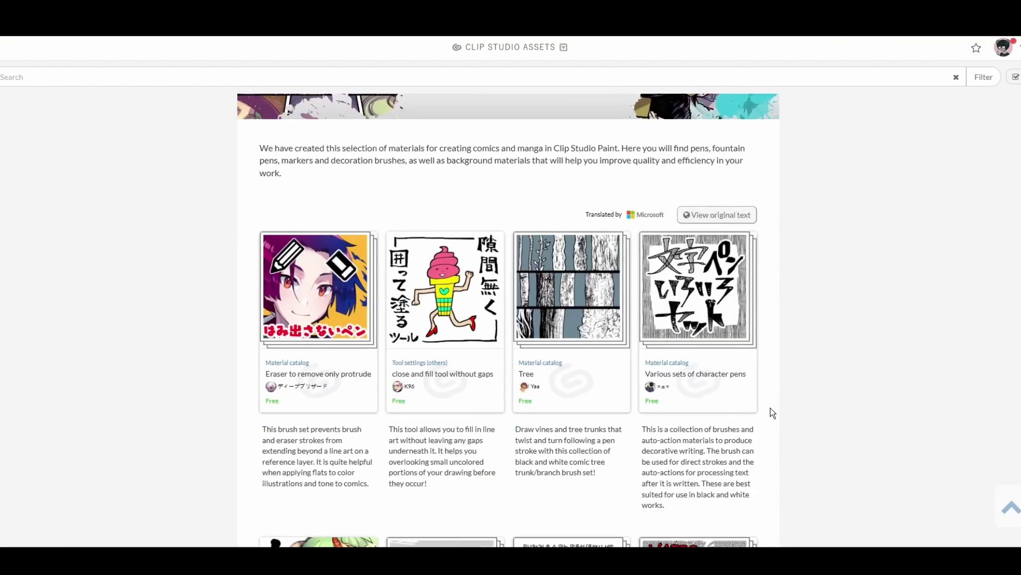
scroll(771, 408, "down", 3)
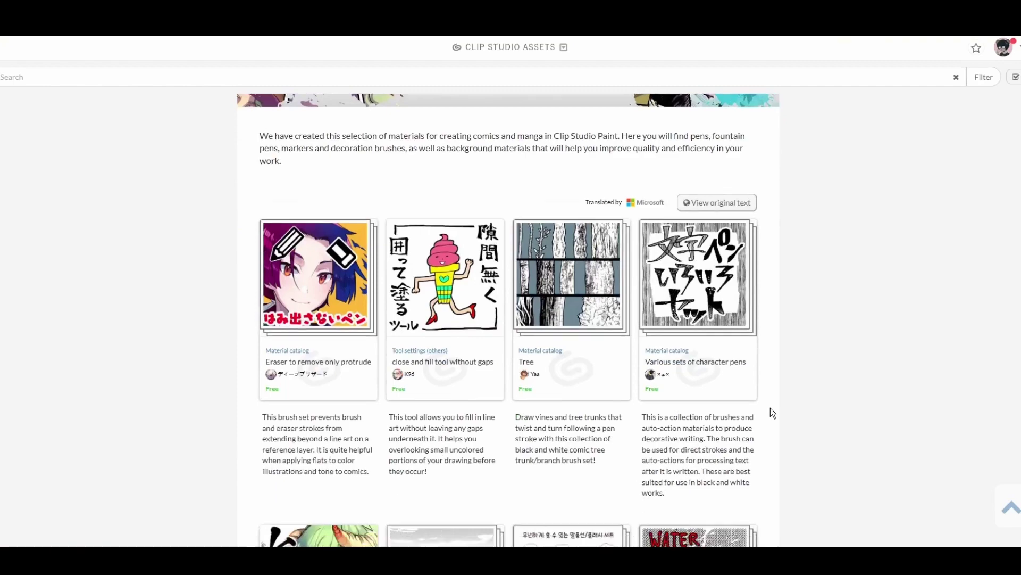
scroll(771, 407, "down", 4)
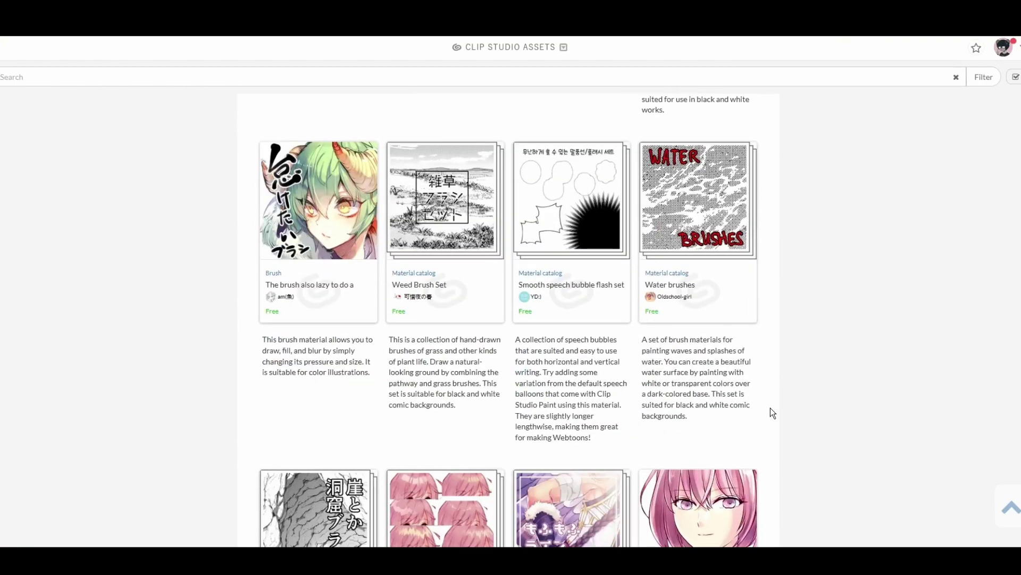
scroll(770, 408, "down", 4)
scroll(771, 407, "down", 1)
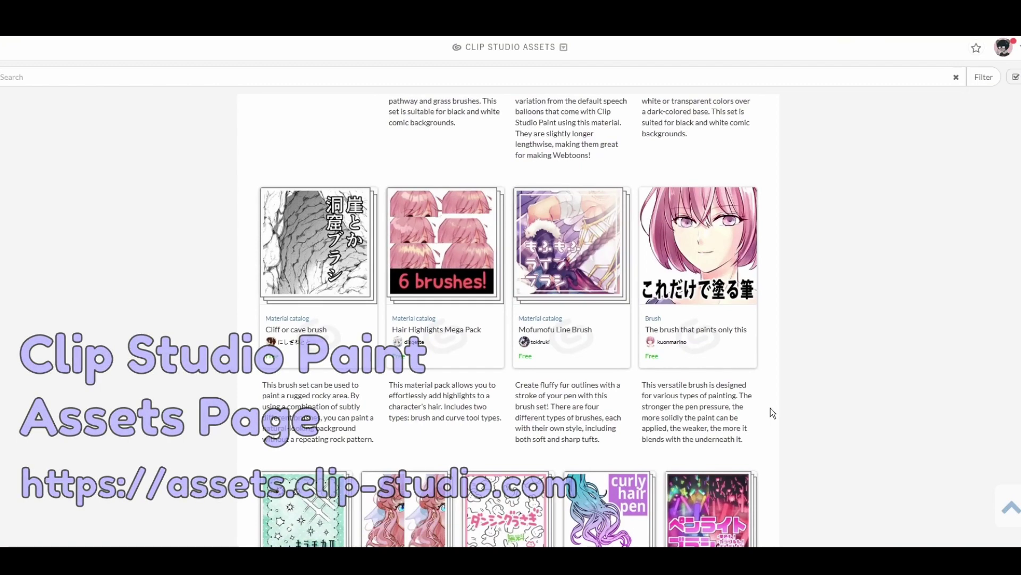
scroll(772, 413, "down", 5)
scroll(771, 413, "down", 1)
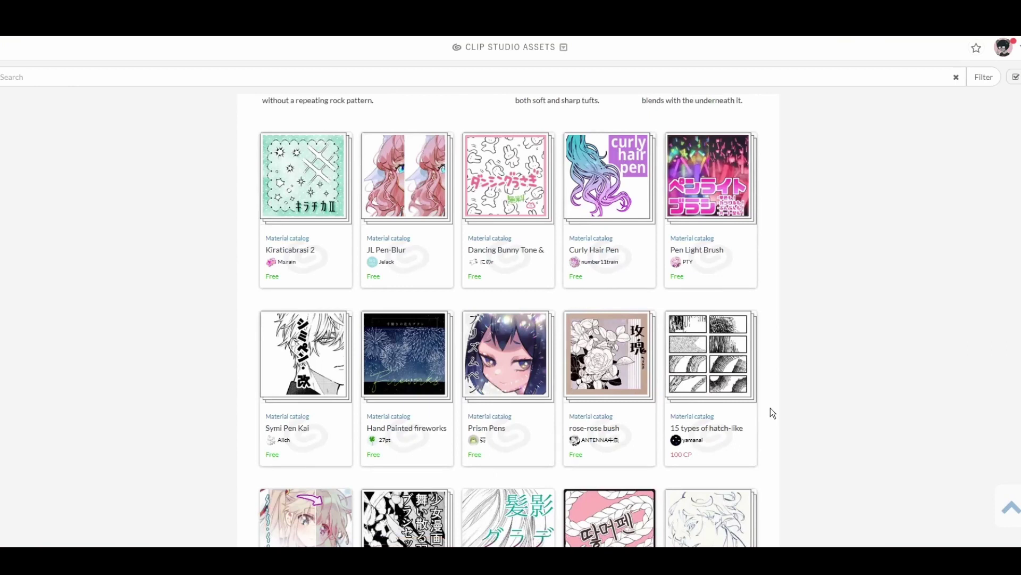
scroll(773, 413, "down", 3)
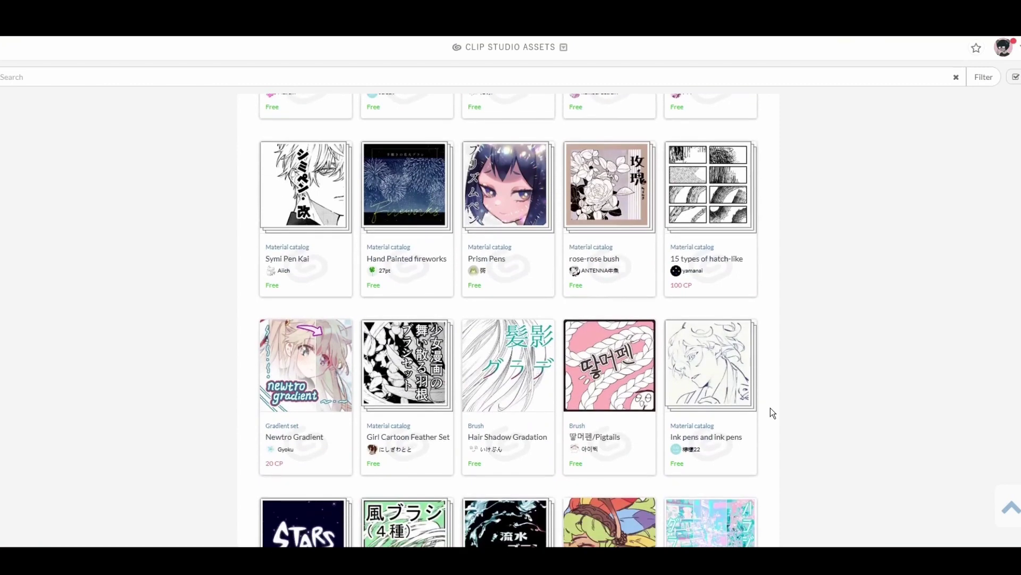
scroll(770, 409, "down", 3)
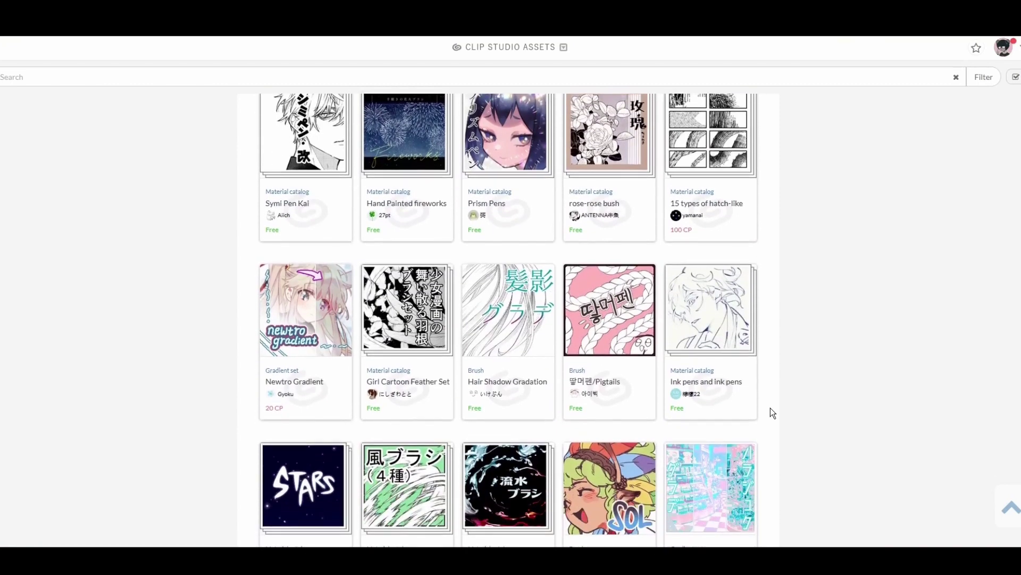
scroll(771, 412, "down", 1)
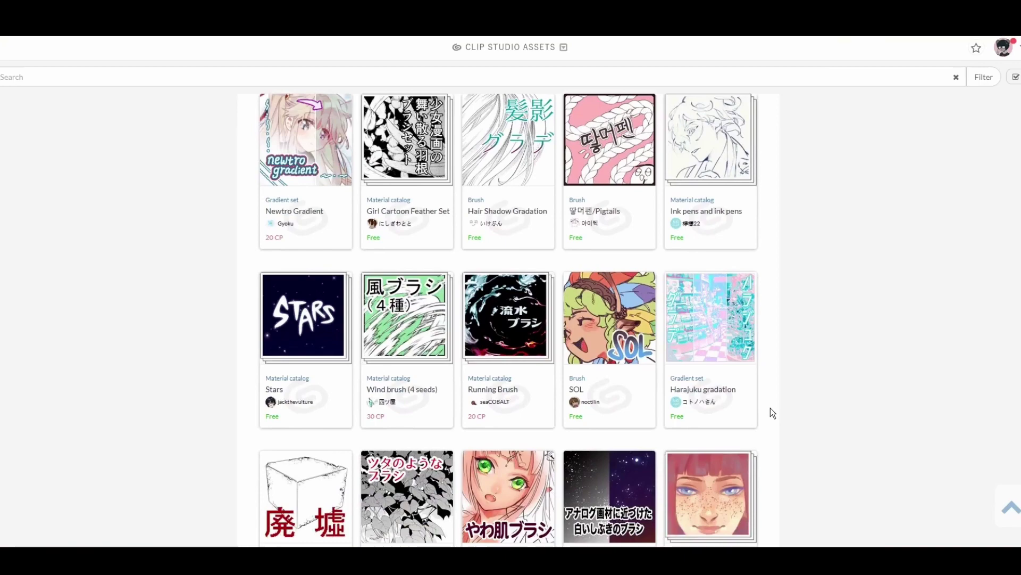
scroll(772, 413, "down", 5)
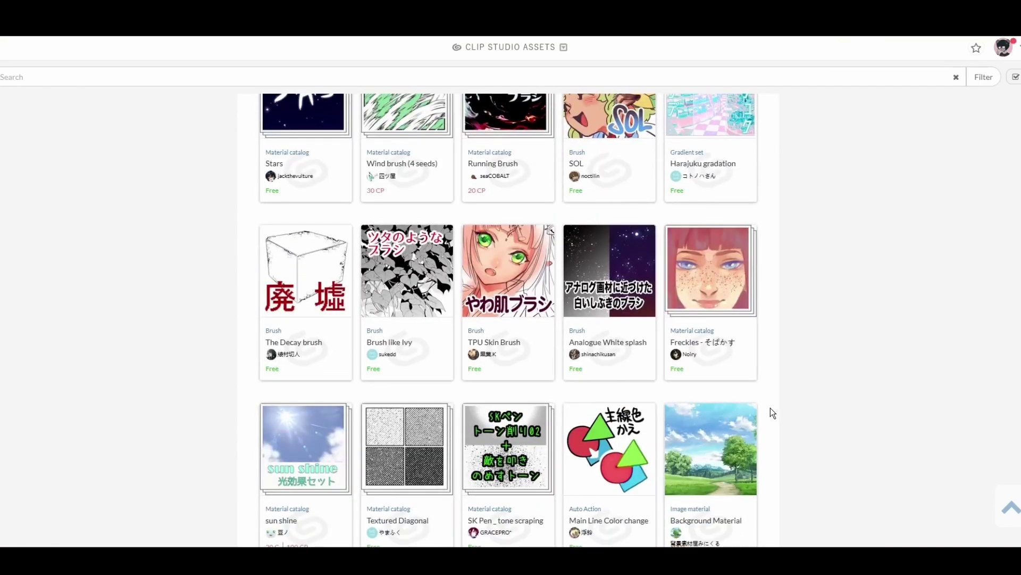
scroll(770, 413, "down", 1)
scroll(770, 409, "down", 5)
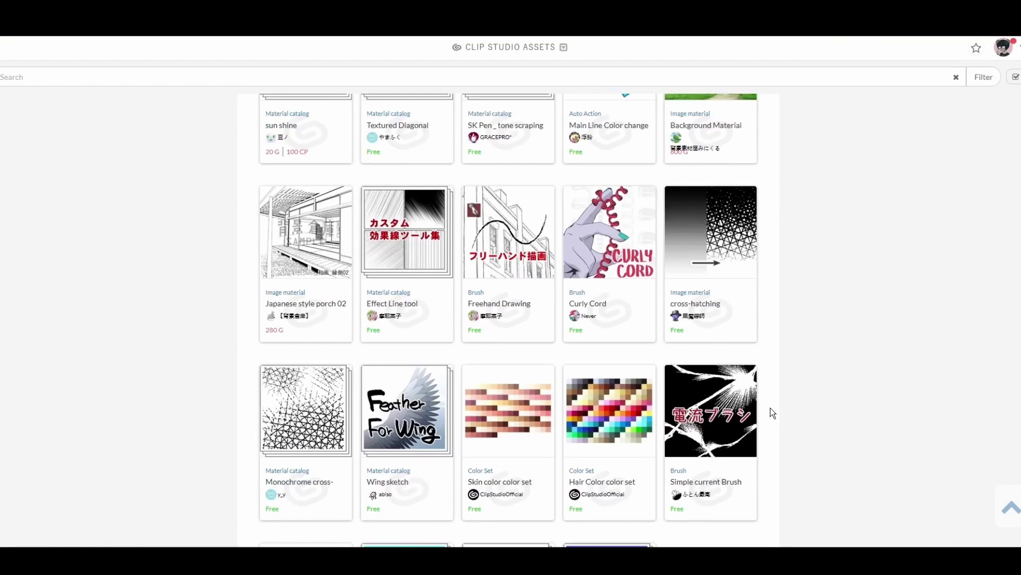
scroll(770, 408, "down", 2)
scroll(770, 407, "down", 2)
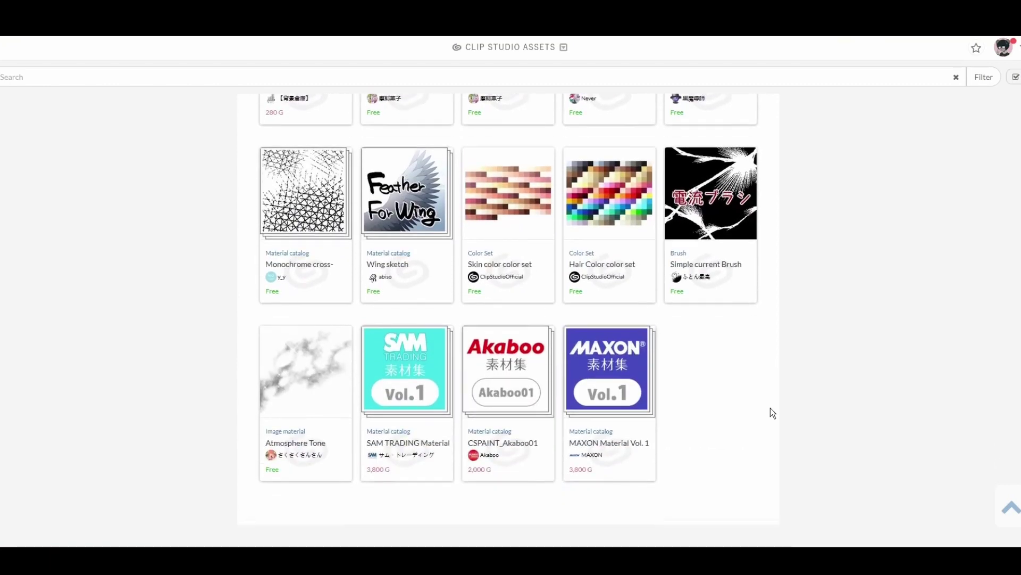
scroll(771, 407, "up", 4)
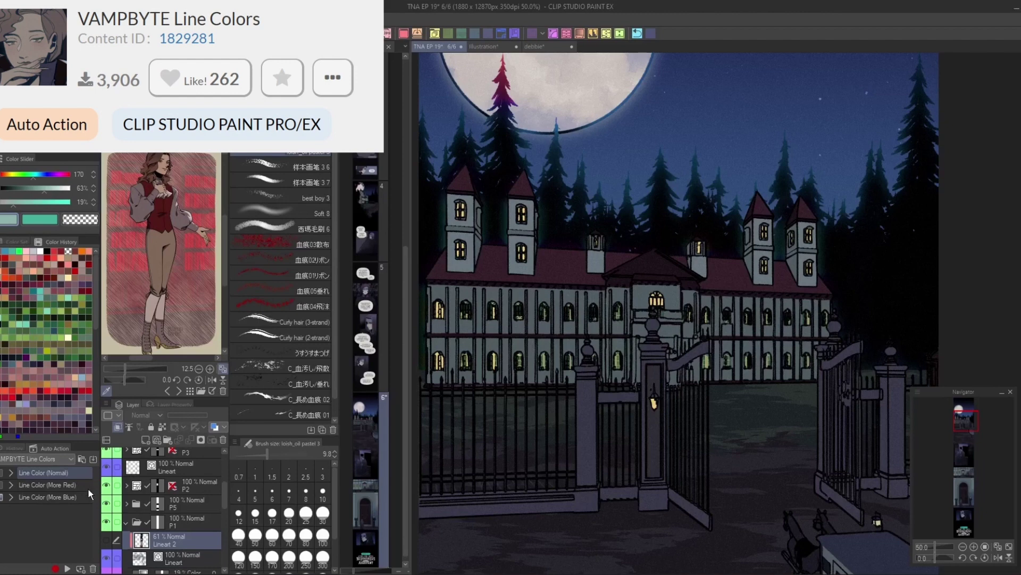
Step: Show the Lineart 2 layer of the mansion scene and set its opacity to 63%
left_click(109, 538)
mouse_move(203, 416)
left_mouse_down()
mouse_move(176, 414)
mouse_move(200, 412)
left_mouse_up()
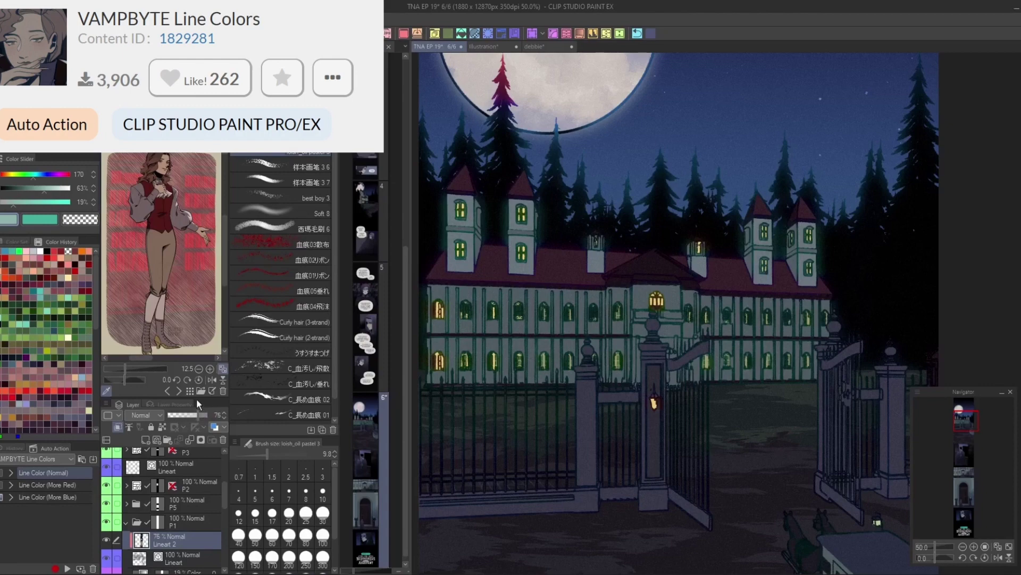
left_click(962, 546)
left_click_drag(178, 415, 195, 404)
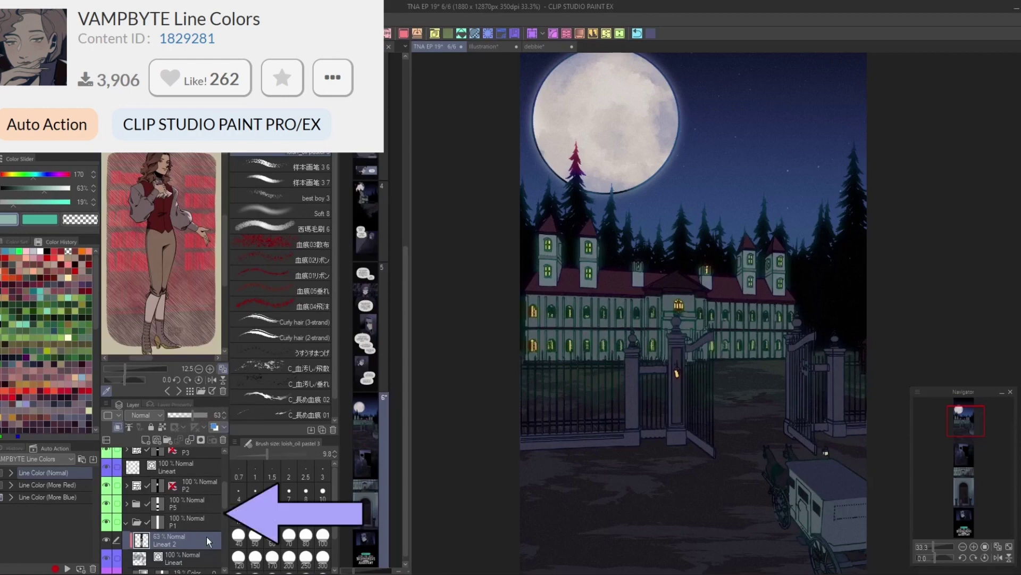
left_click(973, 547)
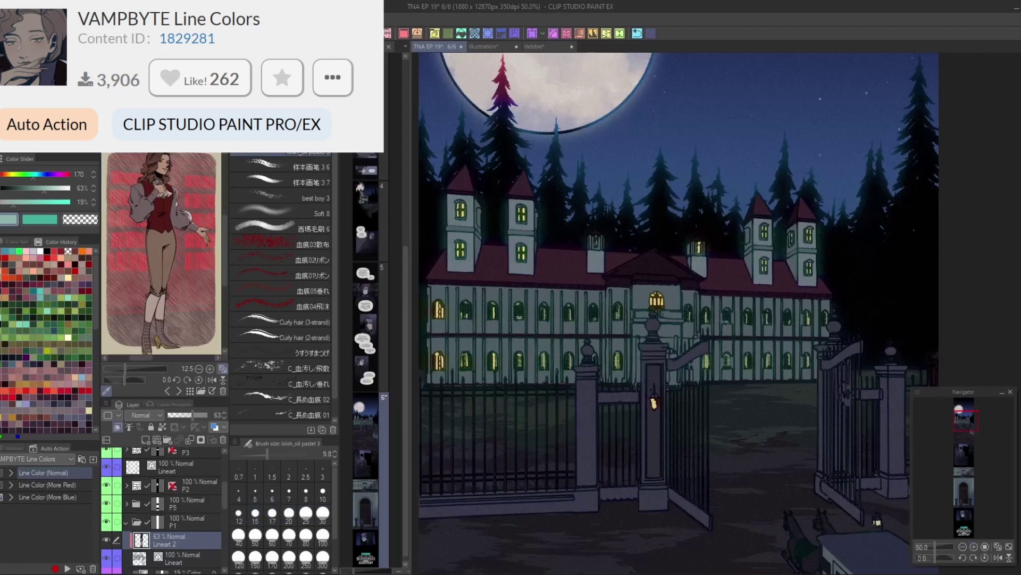
Step: In the Illustration document, spread the 3D hand's index and little fingers outward and rotate its palm slightly
mouse_move(400, 574)
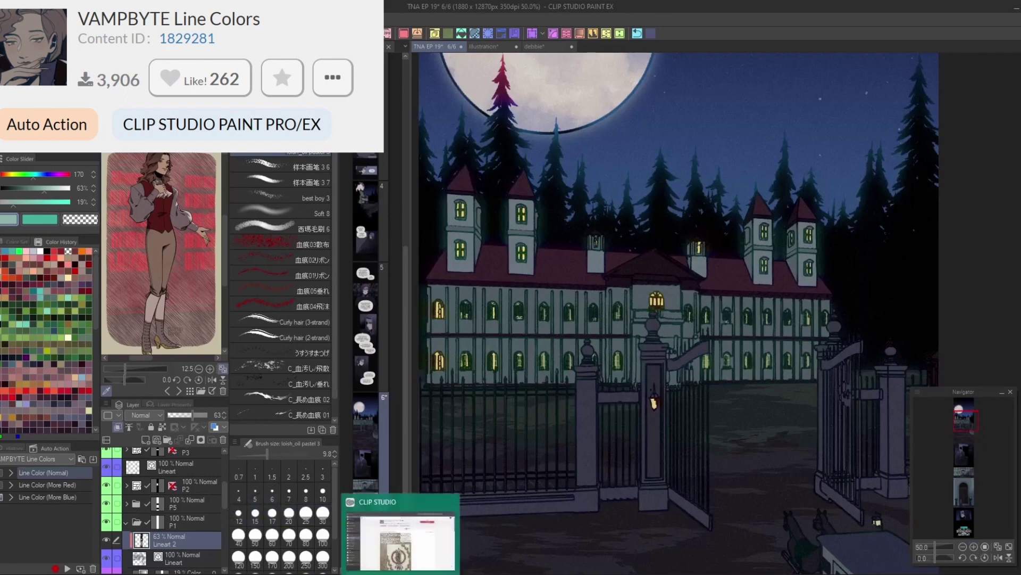
left_click(496, 46)
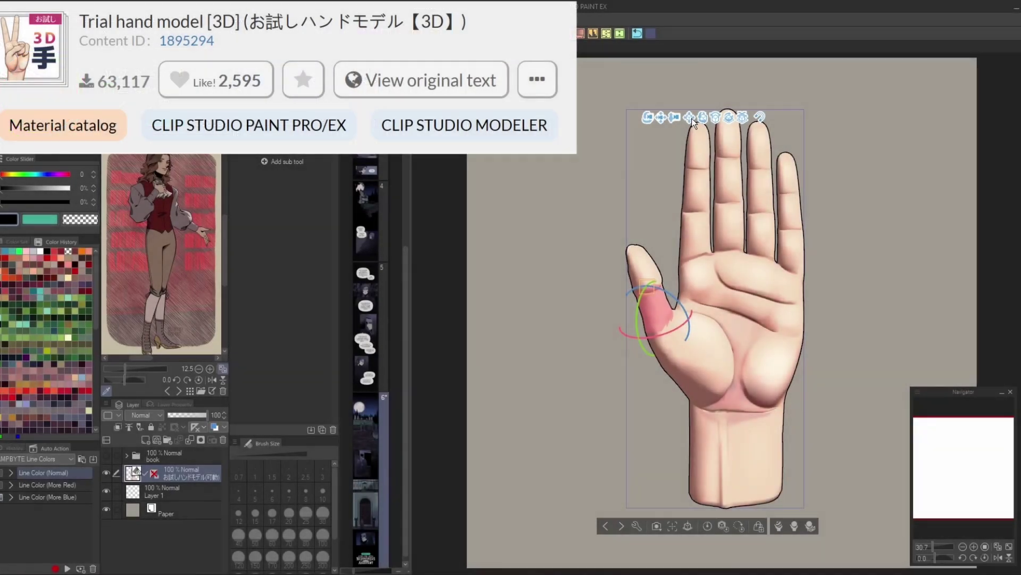
left_click(698, 239)
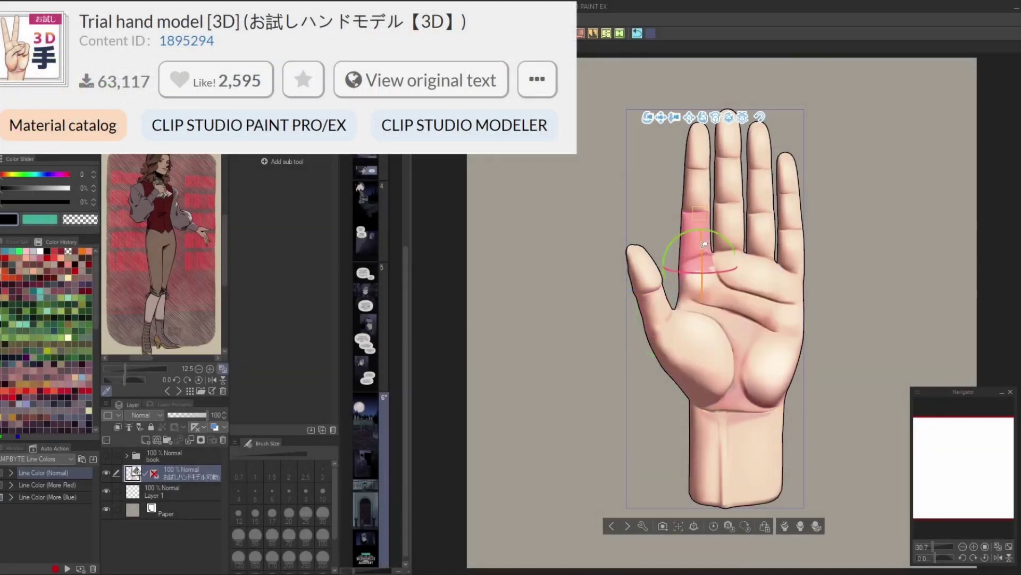
left_click_drag(719, 234, 686, 229)
left_click(788, 239)
left_click_drag(810, 252, 829, 256)
left_click(743, 283)
mouse_move(742, 365)
left_mouse_down()
mouse_move(743, 452)
mouse_move(748, 334)
mouse_move(744, 447)
mouse_move(747, 346)
left_mouse_up()
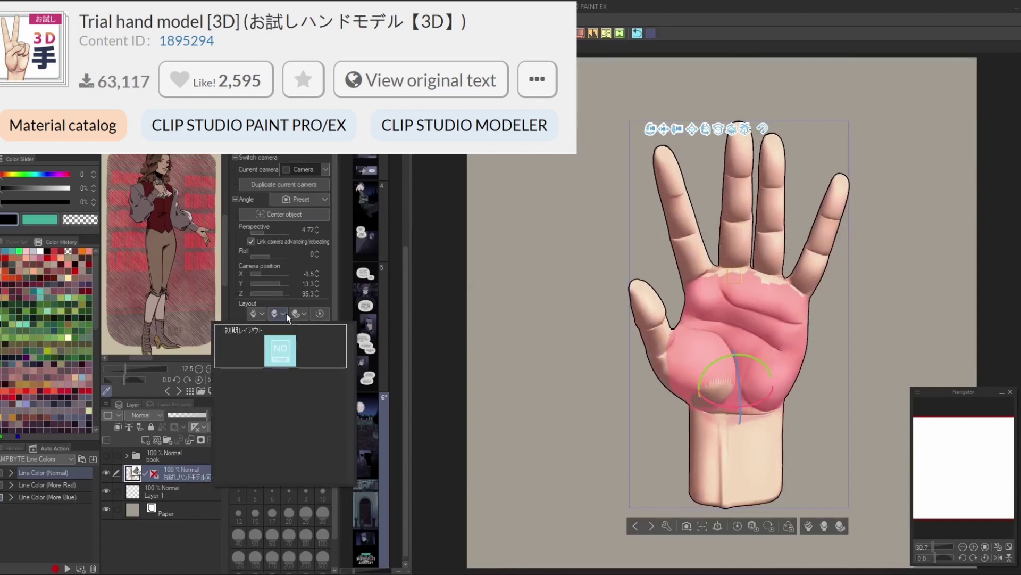
Step: Blend the 3D hand's preset movable-part poses by adjusting the グー, パー and サイン values
left_click(320, 313)
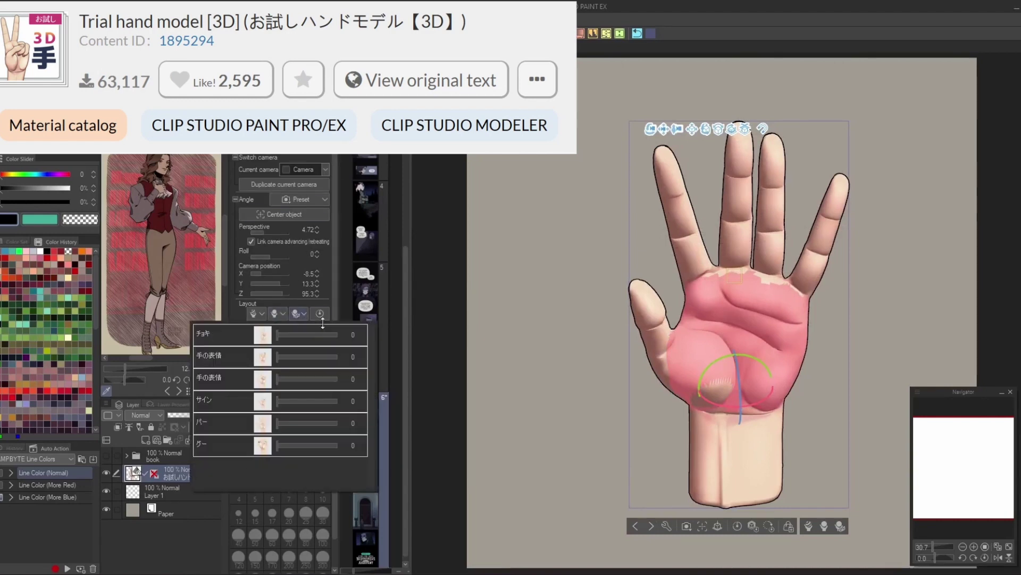
left_click(288, 447)
left_click_drag(297, 446, 343, 442)
left_click_drag(279, 424, 245, 449)
left_click_drag(281, 406, 345, 359)
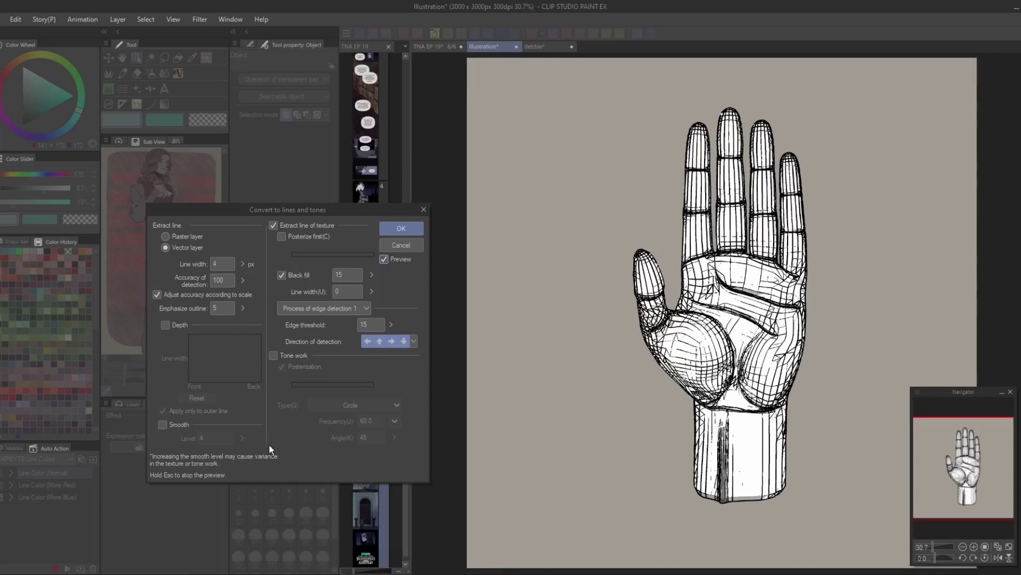
Step: Convert the 3D hand to 4 px vector lines without texture lines, with the detection accuracy lowered to about 68
left_click(273, 225)
left_click(243, 263)
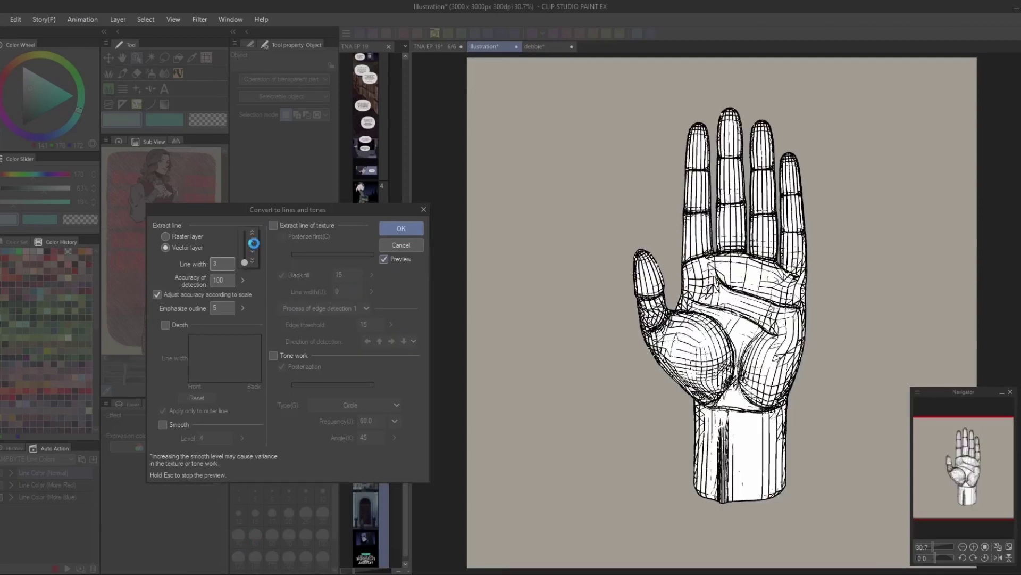
left_click_drag(247, 286, 248, 292)
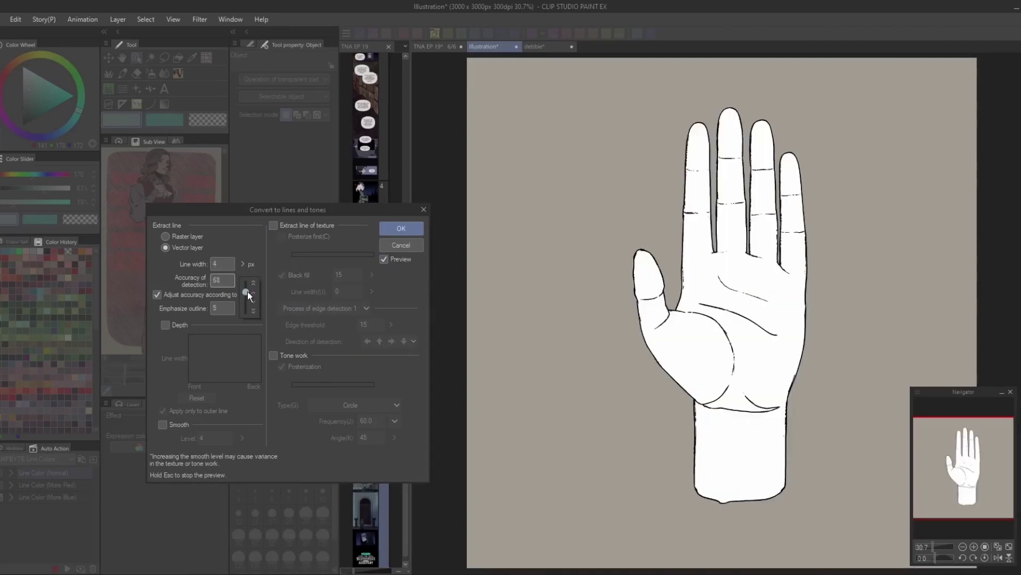
left_click(403, 228)
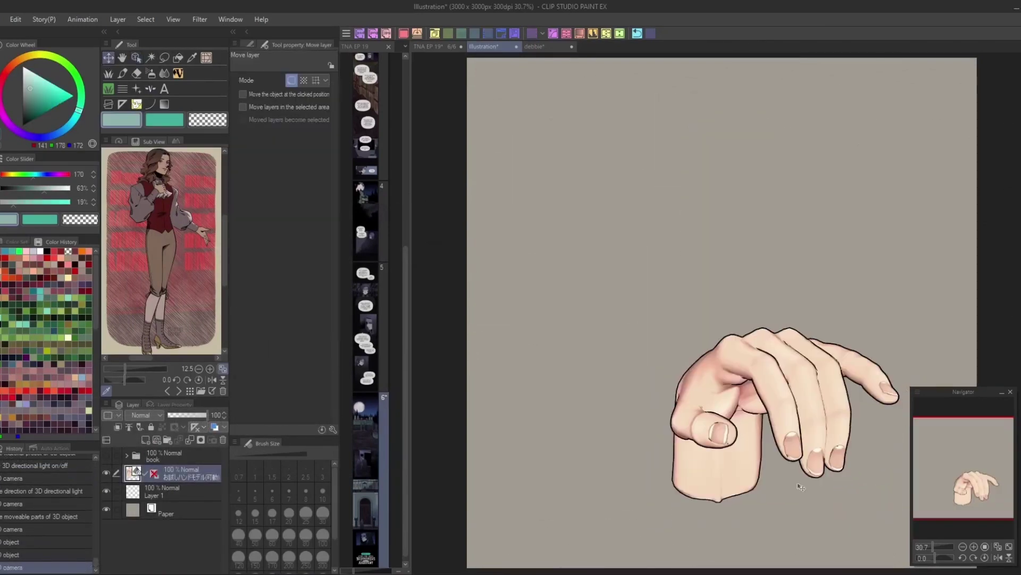
Step: Move the curled 3D hand up toward the canvas centre and repose its thumb and little fingertip outward
left_click_drag(800, 486, 759, 422)
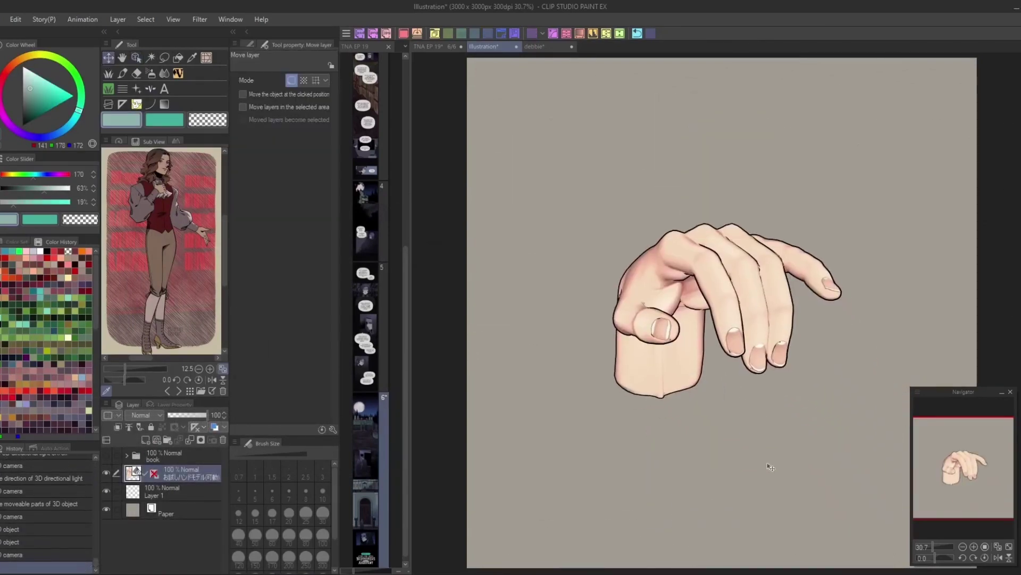
left_click(136, 60)
left_click(656, 327)
left_click_drag(656, 327, 676, 334)
left_click(825, 282)
left_click_drag(826, 274, 878, 321)
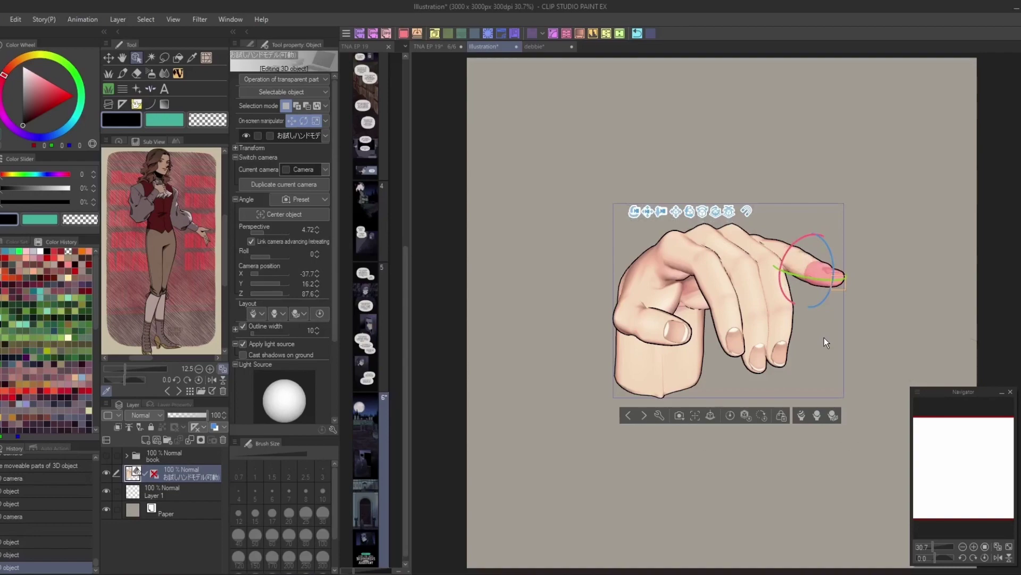
scroll(707, 414, "down", 2)
scroll(949, 238, "up", 2)
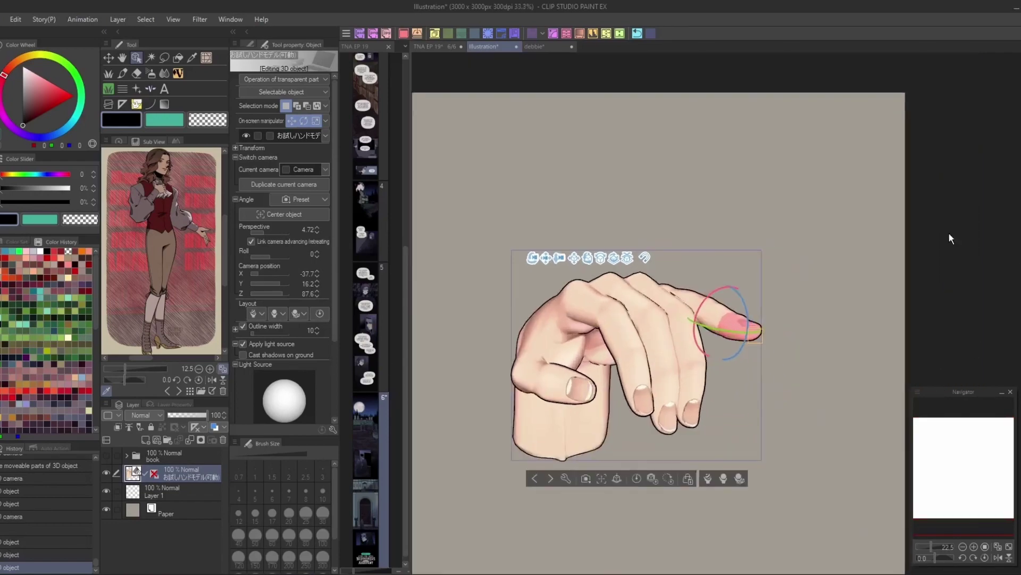
left_click_drag(979, 504, 958, 512)
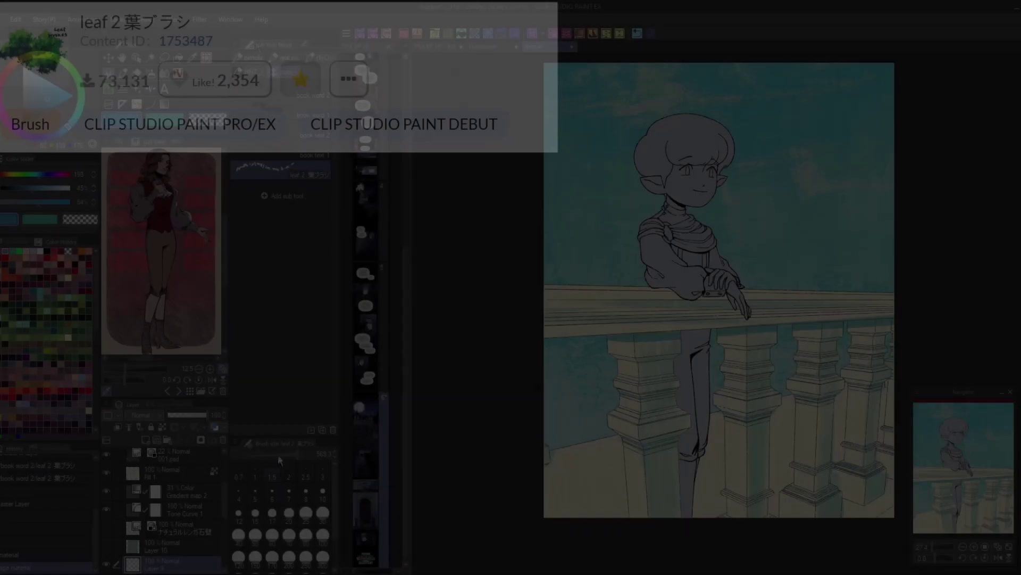
Step: Paint blue foliage behind the balustrade on both sides of the character on Layer 9, using the leaf 2 brush at size 613
left_click_drag(278, 454, 298, 454)
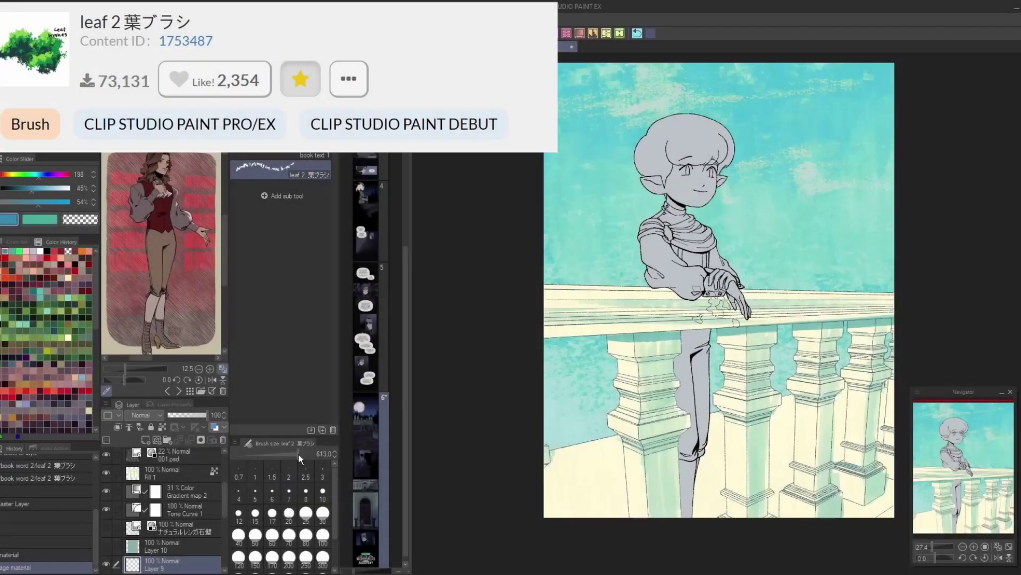
left_click_drag(956, 470, 955, 445)
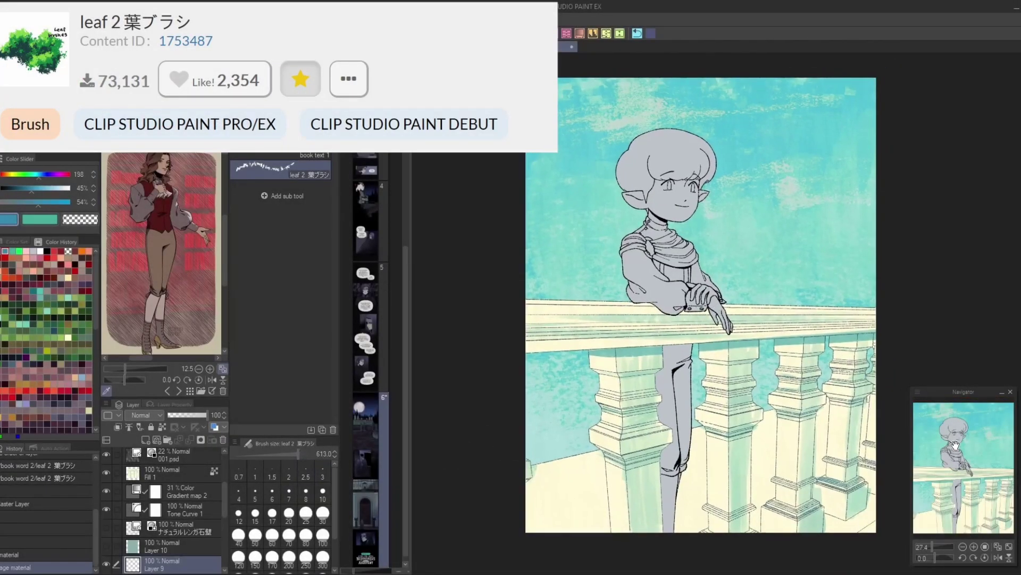
mouse_move(531, 174)
left_mouse_down()
mouse_move(550, 211)
mouse_move(534, 244)
mouse_move(513, 249)
mouse_move(564, 247)
mouse_move(601, 265)
mouse_move(593, 316)
mouse_move(508, 363)
mouse_move(566, 360)
mouse_move(552, 340)
mouse_move(601, 461)
left_mouse_up()
mouse_move(537, 367)
left_mouse_down()
mouse_move(537, 404)
mouse_move(581, 428)
left_mouse_up()
mouse_move(848, 216)
left_mouse_down()
mouse_move(772, 294)
mouse_move(882, 207)
mouse_move(852, 279)
left_mouse_up()
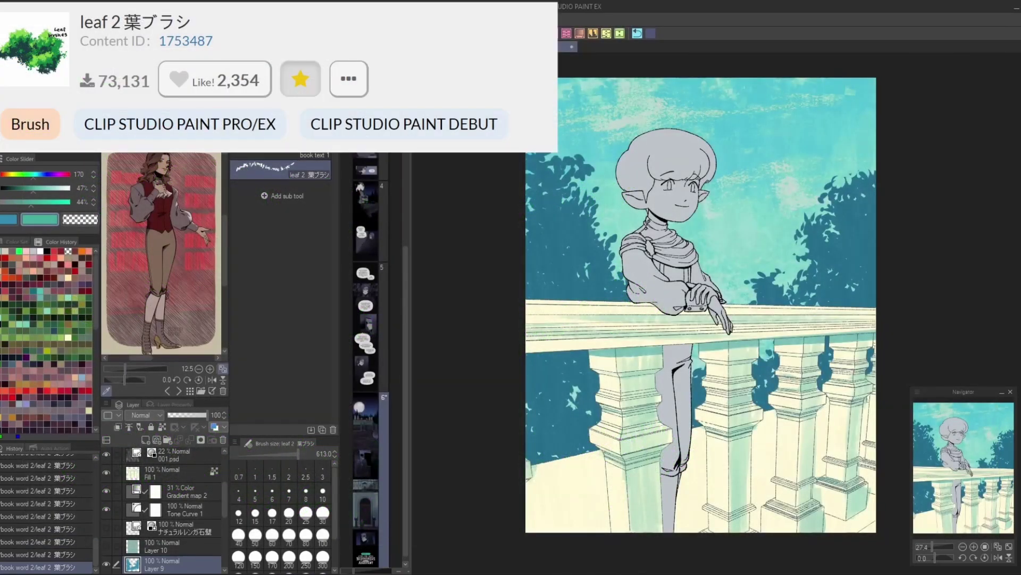
Step: Paint teal-green highlights over the blue foliage on both sides of the character on Layer 9, using the leaf 2 brush at size 613
mouse_move(548, 239)
left_mouse_down()
mouse_move(589, 313)
mouse_move(548, 373)
mouse_move(577, 404)
mouse_move(627, 423)
left_mouse_up()
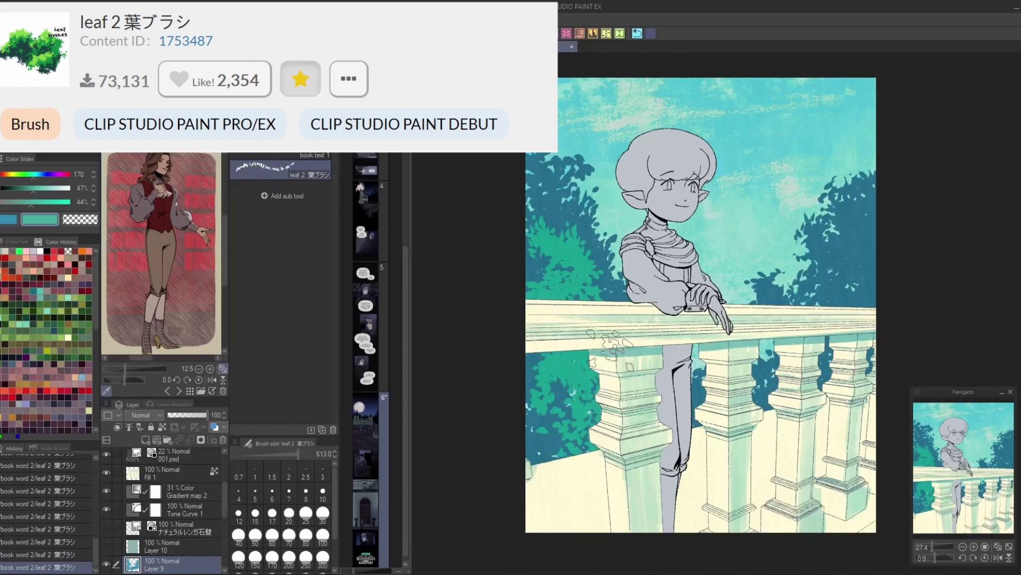
mouse_move(862, 210)
left_mouse_down()
mouse_move(809, 301)
mouse_move(836, 244)
mouse_move(806, 368)
left_mouse_up()
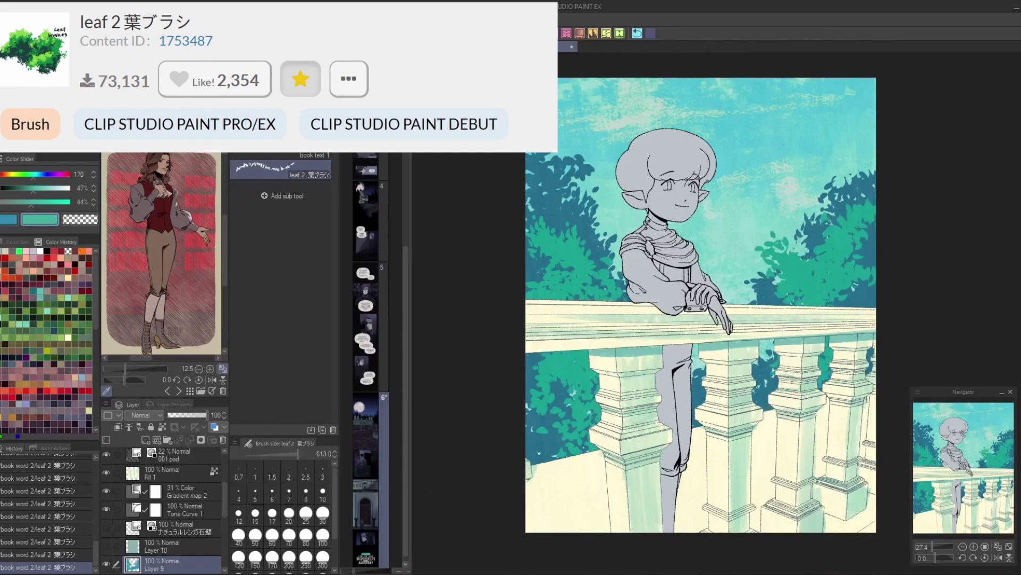
left_click(253, 144)
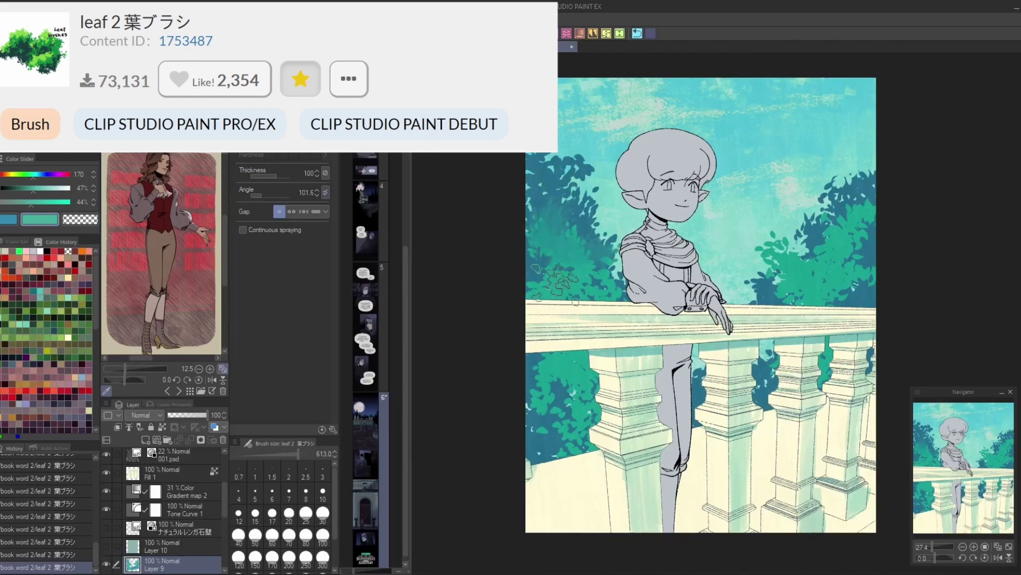
mouse_move(553, 376)
left_mouse_down()
mouse_move(535, 425)
mouse_move(571, 401)
left_mouse_up()
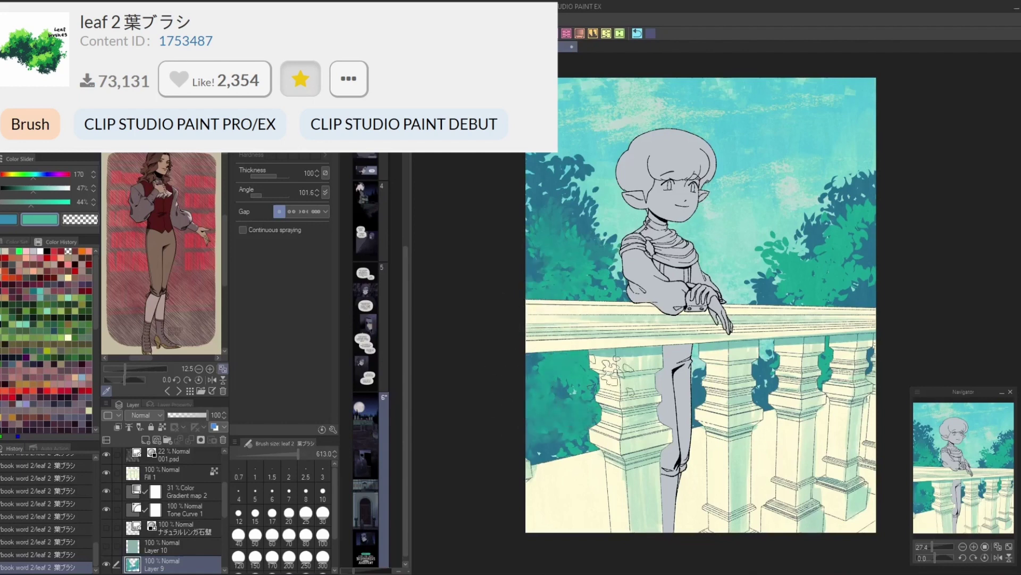
key("x")
mouse_move(868, 248)
left_mouse_down()
mouse_move(825, 263)
mouse_move(888, 234)
left_mouse_up()
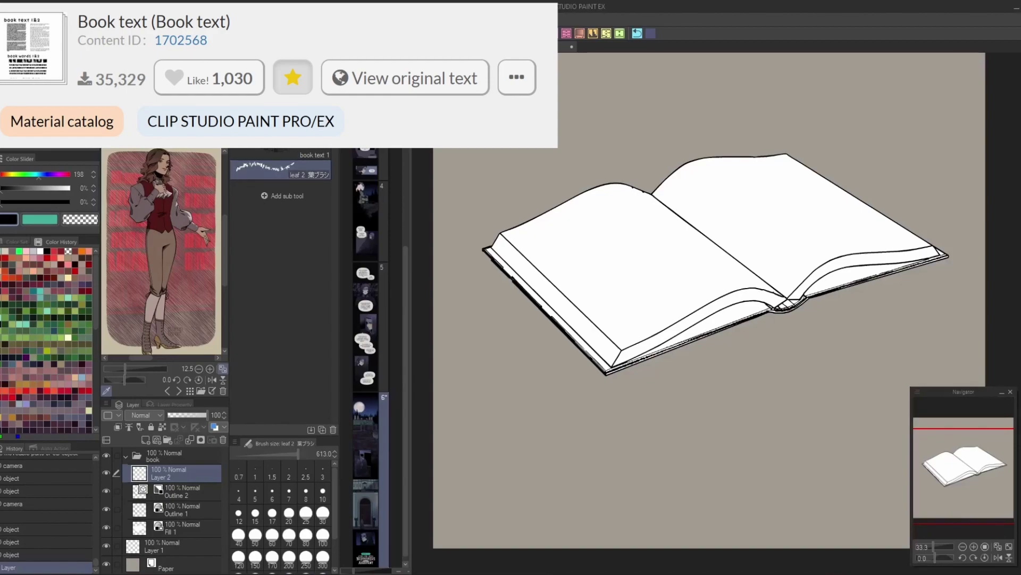
Step: Stamp a block of text over the open book's right page on Layer 2, using the book text 1 brush at size 1283.6
left_click(280, 151)
left_click_drag(294, 455, 305, 453)
left_click(795, 265)
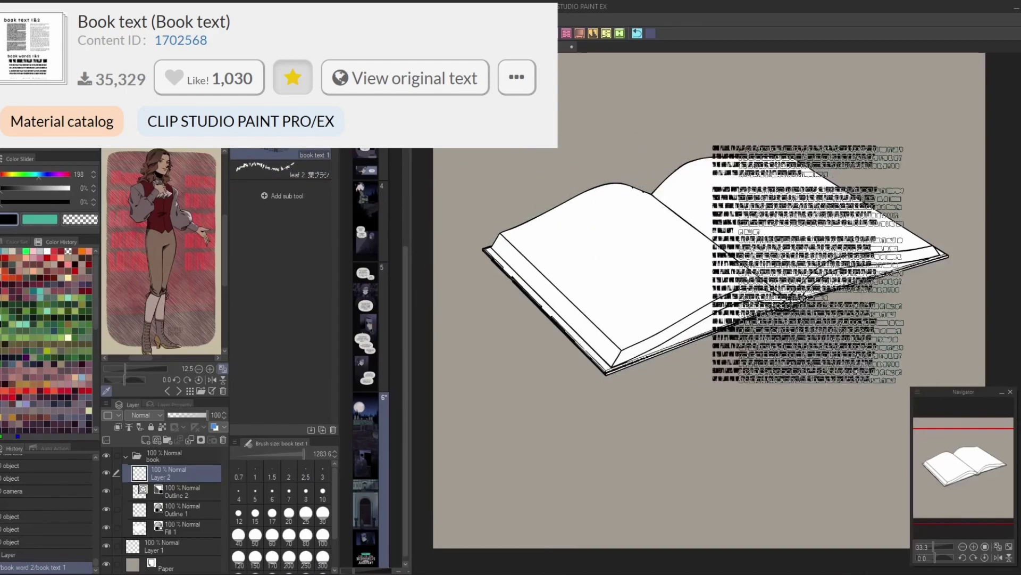
left_click(796, 262)
Step: Try the book word 1 and book word 2 brushes with straight and wavy strokes around the open book, and undo the strokes
left_click(280, 133)
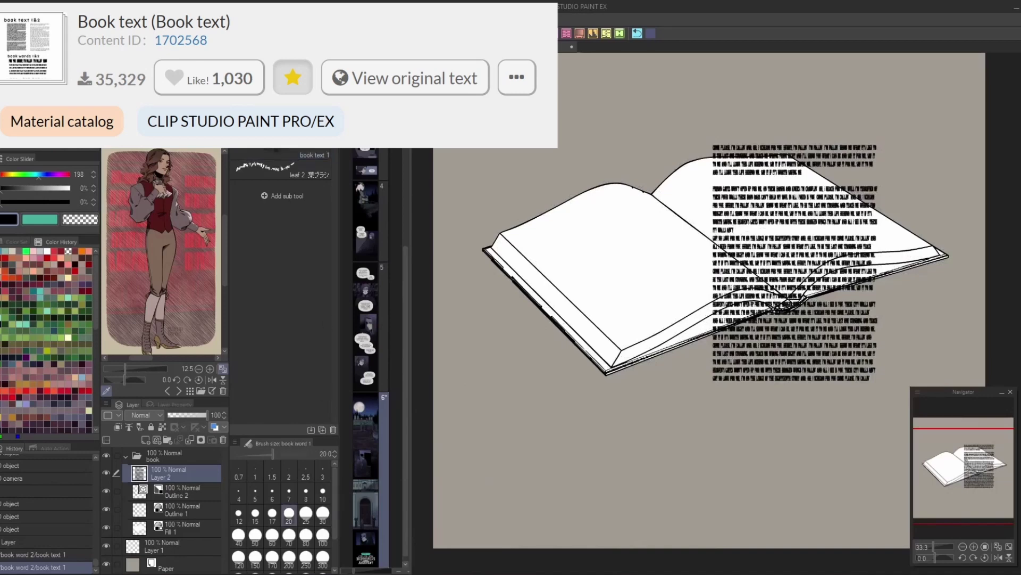
mouse_move(640, 131)
left_mouse_down()
mouse_move(565, 223)
mouse_move(601, 372)
mouse_move(798, 476)
mouse_move(846, 470)
left_mouse_up()
key("ctrl+z")
left_click_drag(562, 106, 742, 101)
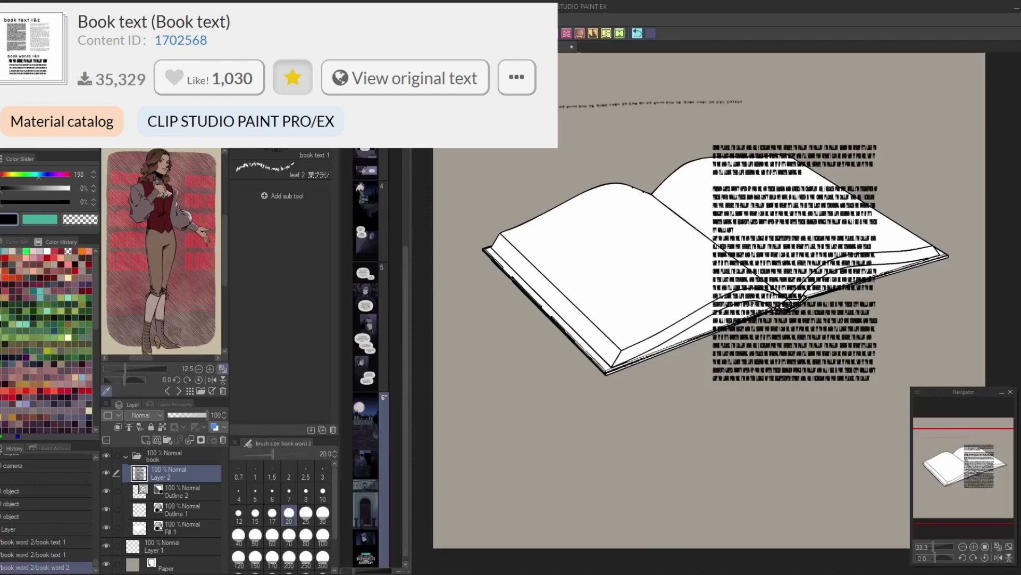
mouse_move(565, 137)
left_mouse_down()
mouse_move(645, 256)
mouse_move(725, 438)
left_mouse_up()
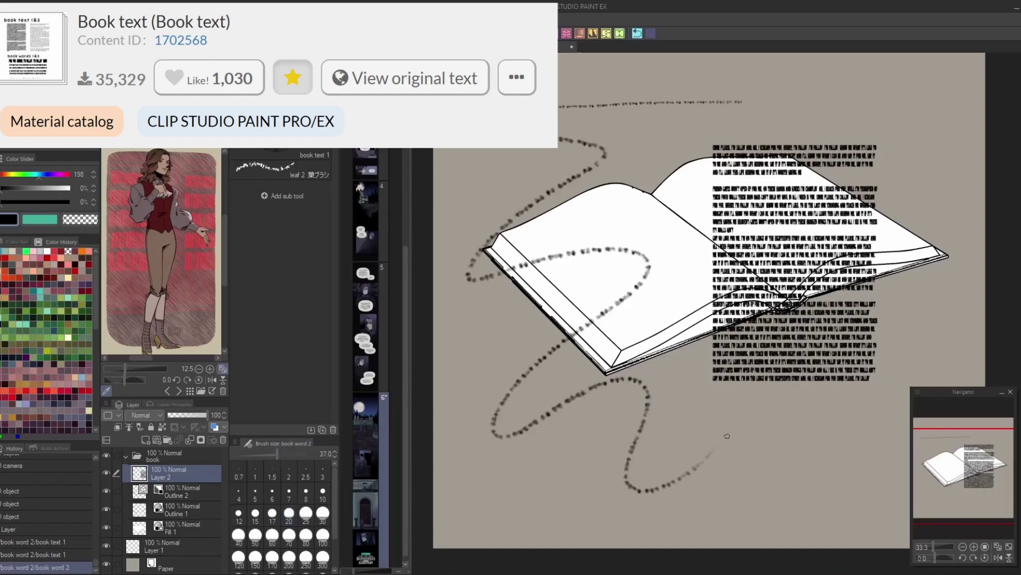
key("ctrl+z")
key("ctrl+z")
Step: Try vertical strokes over the book's left page with the book text 1 brush and the book text 2 brush at size 955.1
left_click(298, 155)
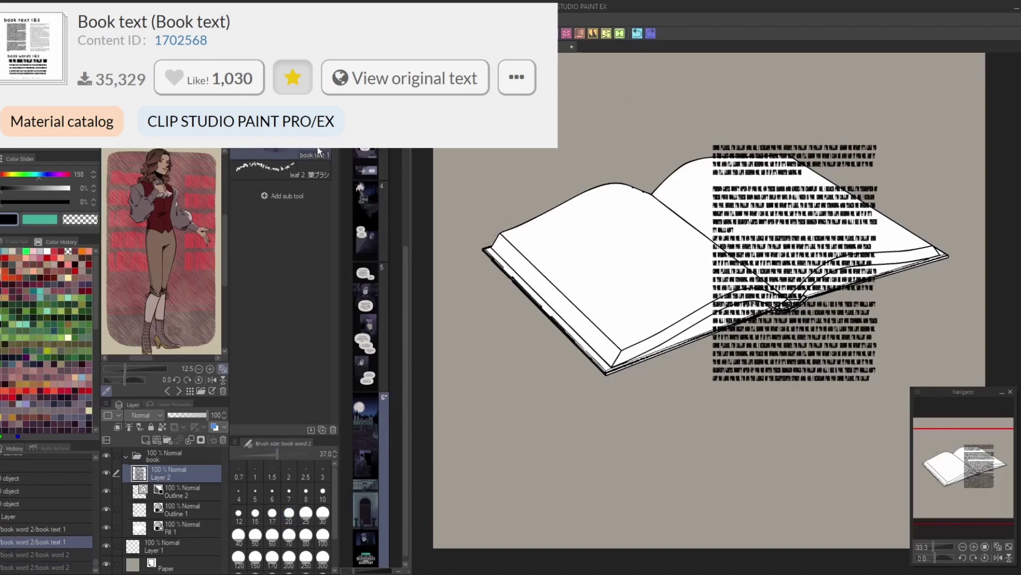
left_click_drag(556, 396, 551, 207)
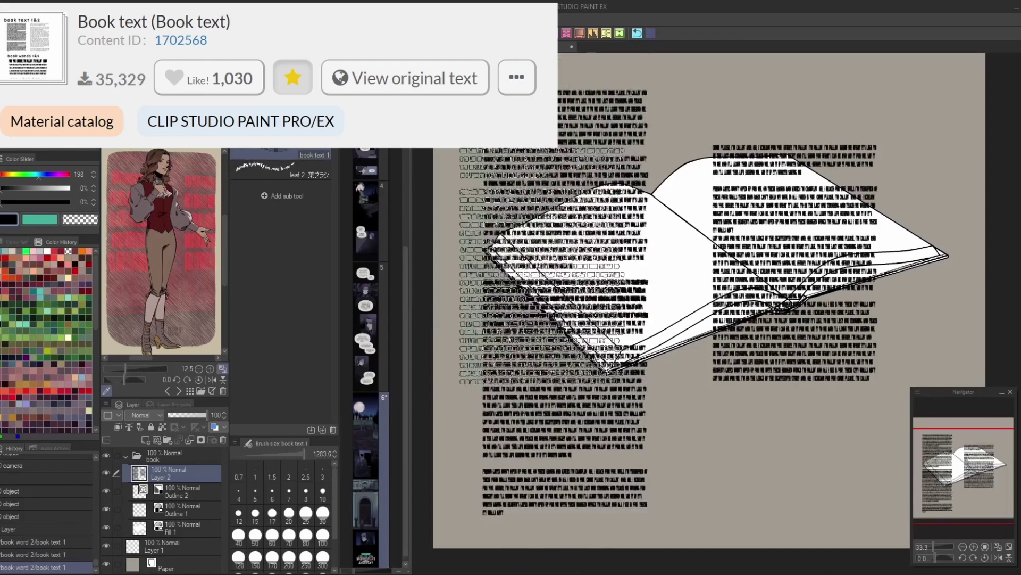
key("ctrl+z")
left_click(314, 135)
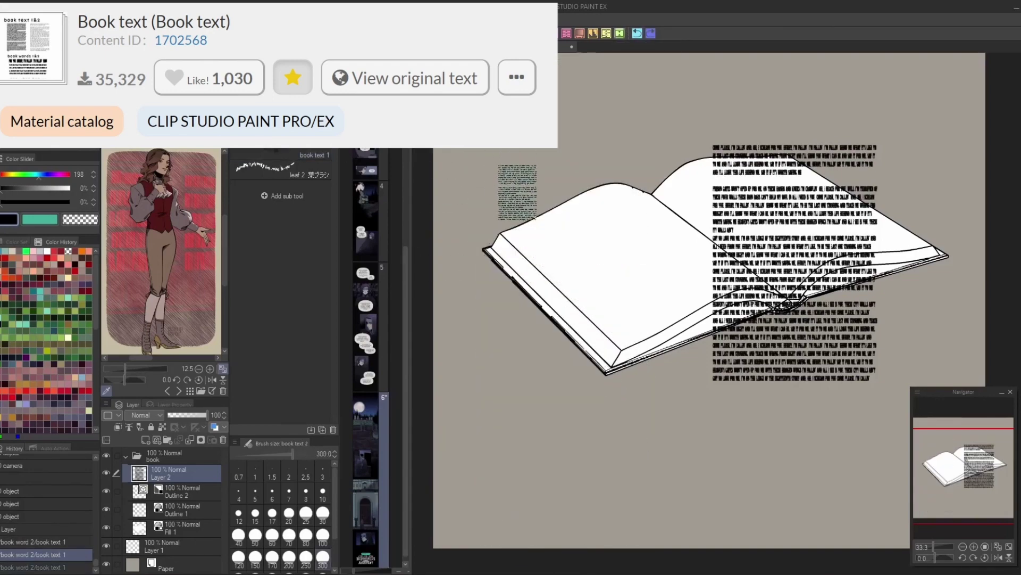
left_click(301, 454)
left_click_drag(530, 302, 521, 442)
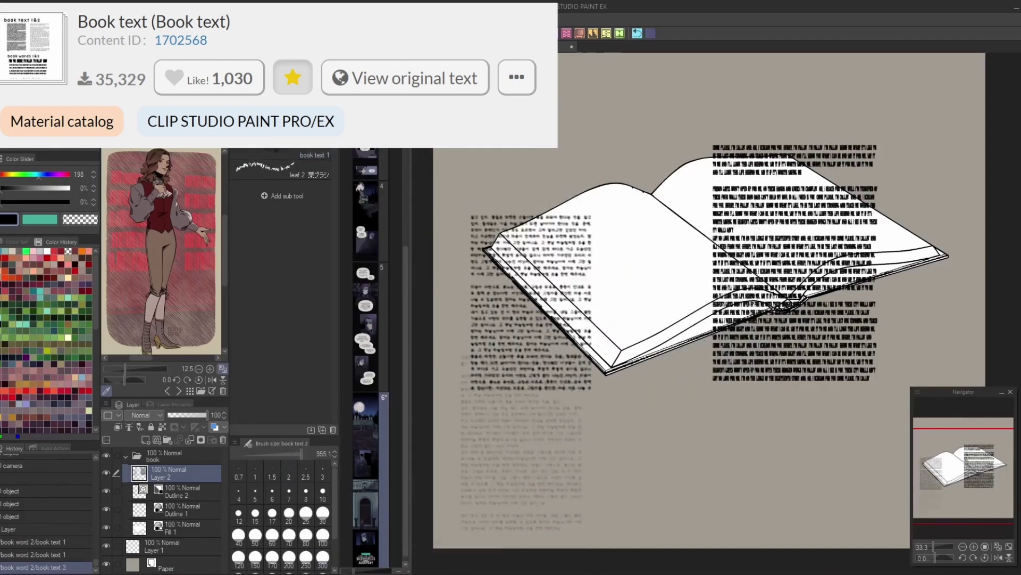
Step: Start a mesh transformation of the text block on Layer 2 and slant its inner edge along the right page's gutter
mouse_move(427, 573)
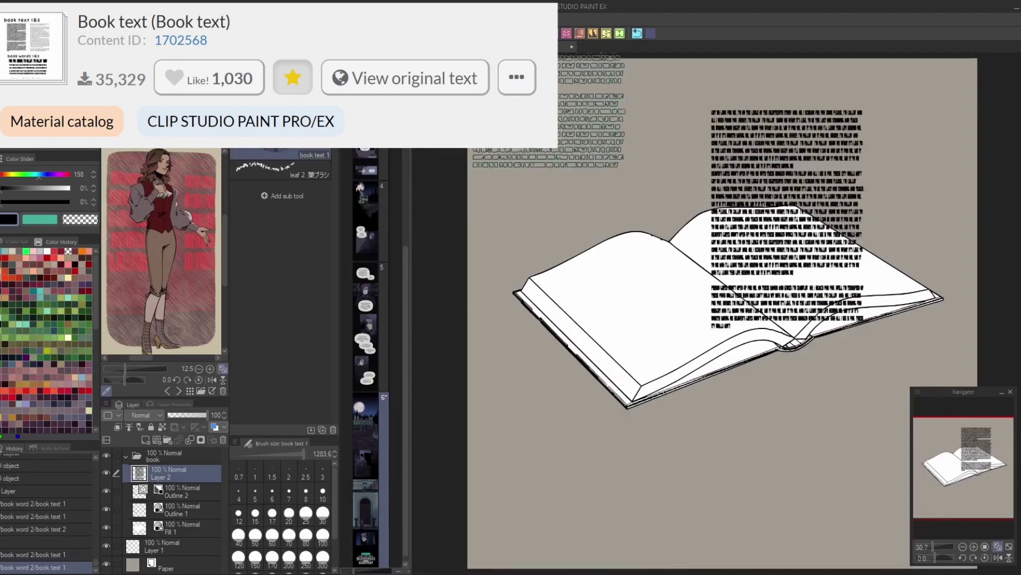
left_click(549, 33)
left_click(576, 79)
left_click_drag(792, 217, 777, 324)
left_click_drag(697, 215, 672, 243)
left_click_drag(697, 287, 700, 265)
left_click_drag(697, 360, 737, 293)
left_click_drag(697, 433, 695, 397)
left_click_drag(737, 292, 747, 301)
Step: Pull the text mesh's upper and outer edges to follow the right page's far edge and outer side
left_click_drag(748, 215, 714, 219)
left_click_drag(672, 242, 712, 258)
left_click_drag(799, 215, 761, 216)
left_click_drag(849, 215, 797, 217)
left_click_drag(850, 287, 834, 241)
left_click_drag(849, 360, 882, 270)
left_click_drag(849, 433, 917, 291)
Step: Move the interior mesh points up onto the right page so the text lines follow the page's curve
left_click_drag(799, 287, 786, 243)
left_click_drag(748, 288, 717, 293)
left_click_drag(747, 361, 769, 276)
left_click_drag(798, 361, 785, 279)
left_click_drag(717, 293, 743, 285)
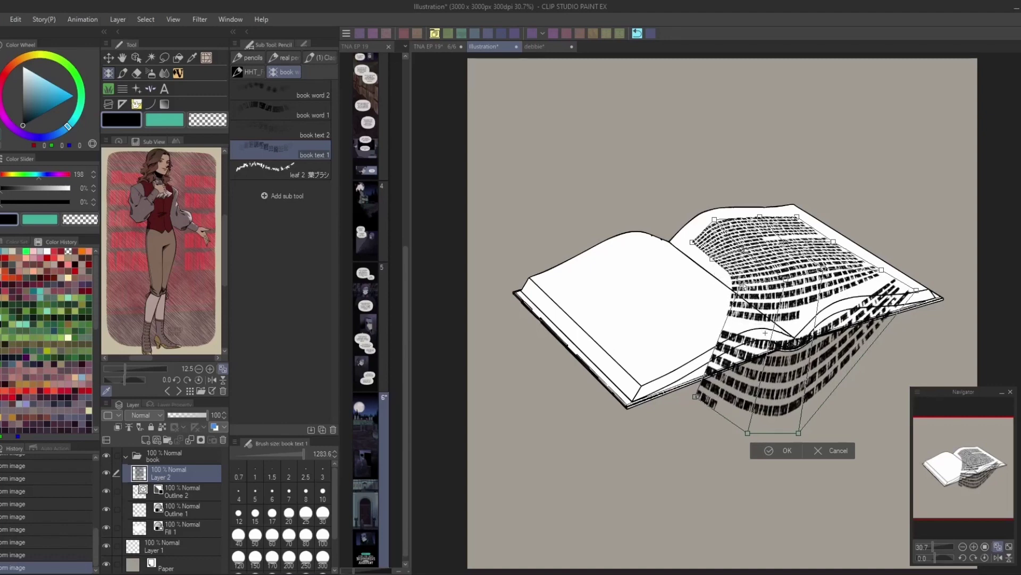
Step: Fit the text mesh's lower edge and corners inside the right page's near edge and apply the mesh transformation
left_click_drag(714, 219, 718, 222)
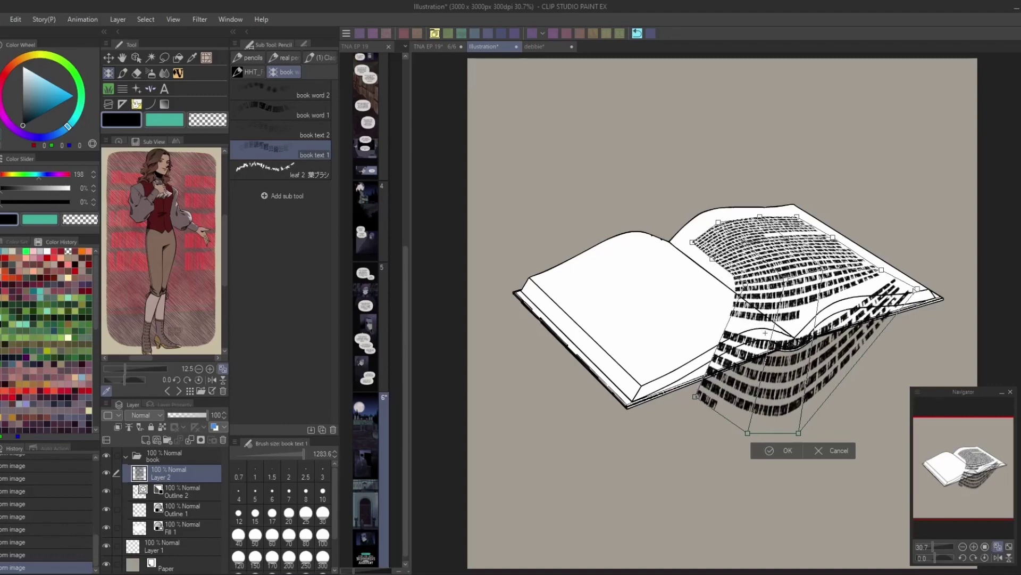
left_click_drag(917, 289, 906, 283)
left_click_drag(881, 270, 869, 261)
mouse_move(798, 433)
left_mouse_down()
mouse_move(740, 439)
mouse_move(780, 320)
mouse_move(792, 321)
left_mouse_up()
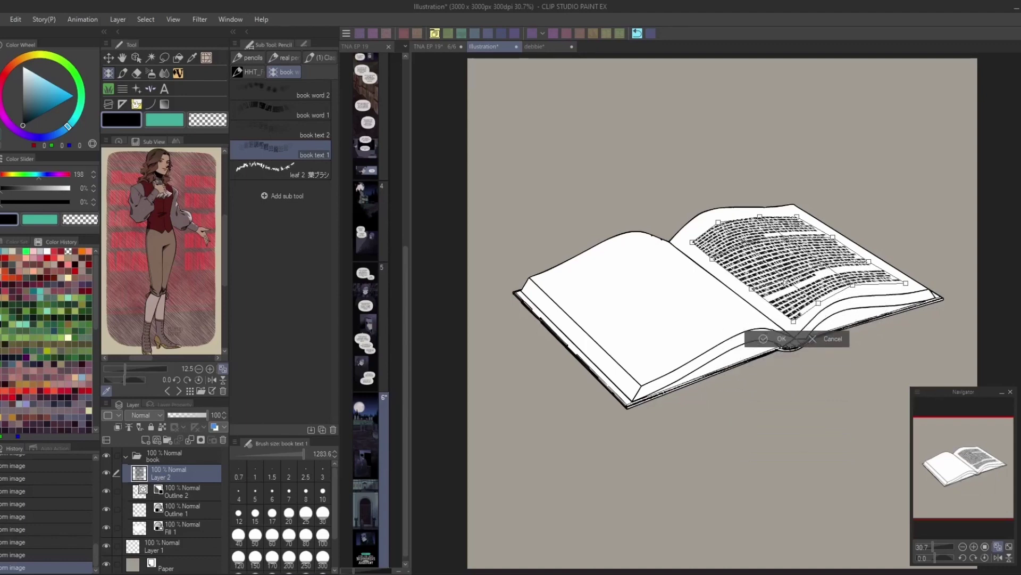
left_click_drag(794, 321, 798, 320)
left_click_drag(906, 283, 910, 284)
left_click_drag(744, 242, 746, 246)
left_click(766, 338)
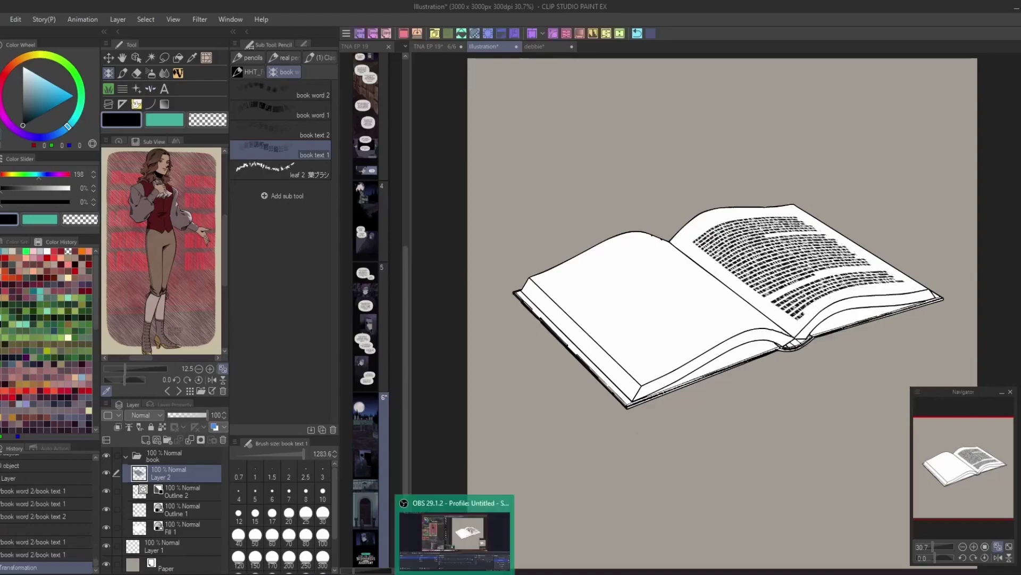
left_click(963, 547)
left_click(974, 547)
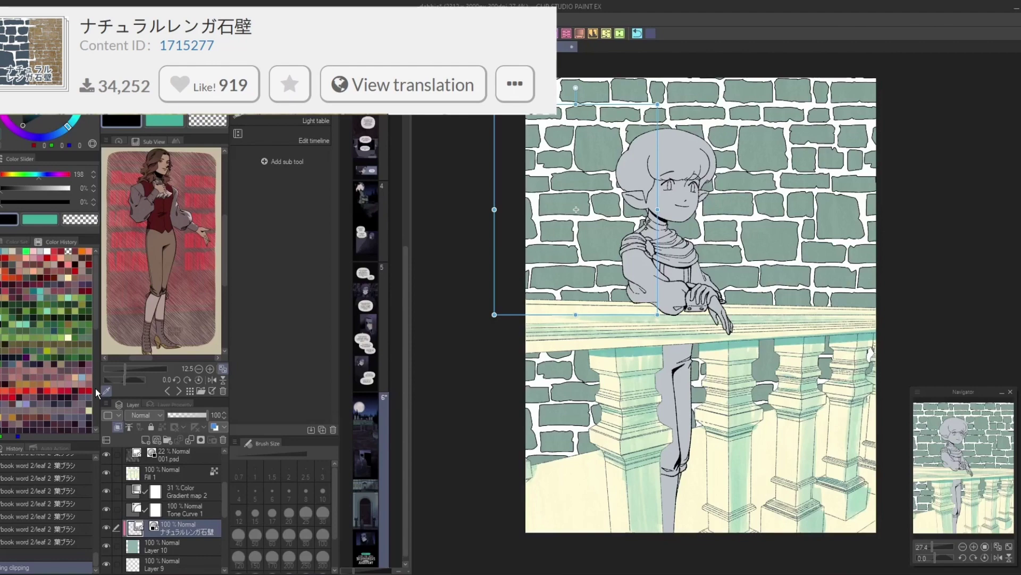
Step: Shrink the ナチュラルレンガ石壁 brick pattern's tile and skew it into a slight perspective behind the character with a transformation
left_click_drag(658, 209, 623, 209)
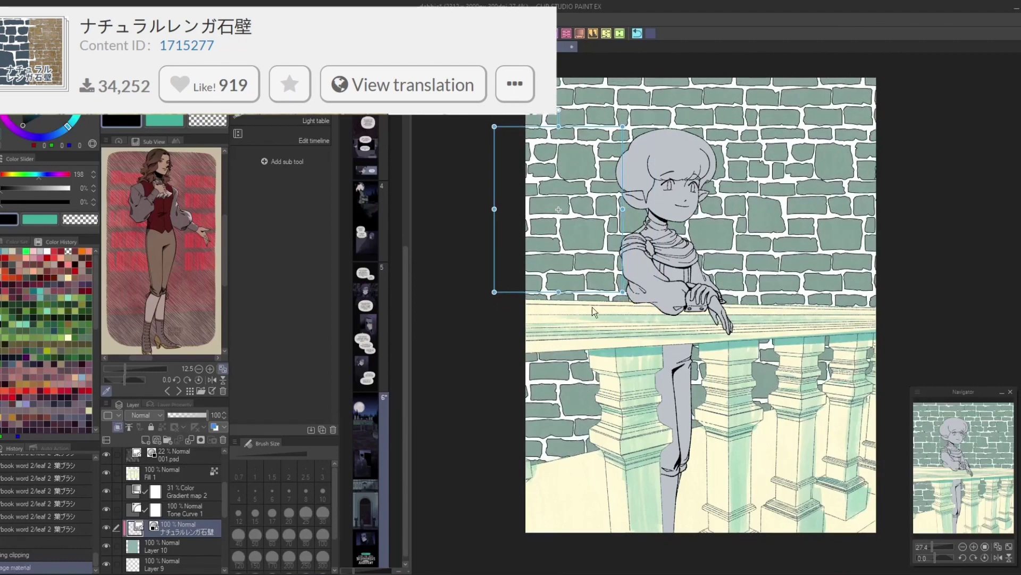
left_click(543, 34)
left_click(548, 59)
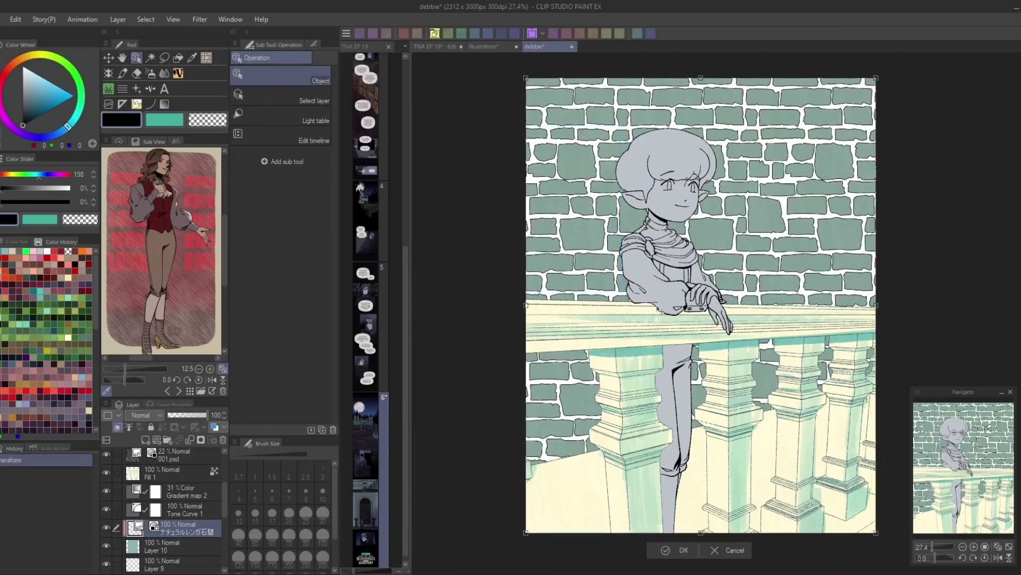
mouse_move(521, 311)
left_mouse_down()
mouse_move(516, 369)
mouse_move(517, 324)
left_mouse_up()
left_click_drag(876, 78, 817, 129)
left_click_drag(876, 532, 821, 525)
left_click_drag(518, 95, 509, 100)
left_click(641, 566)
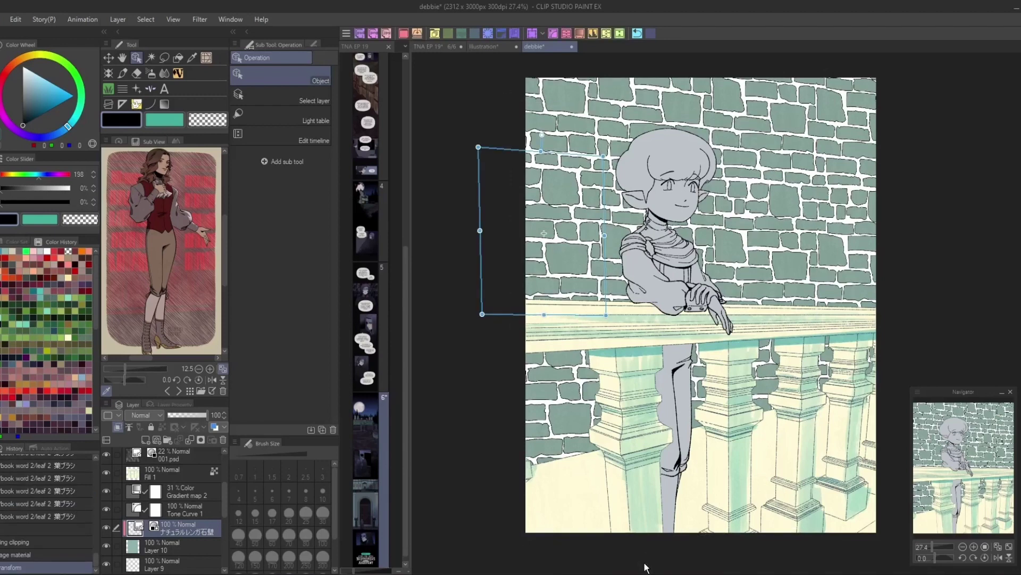
Step: Shrink the brick pattern's tile further, in both the material frame and a scale/rotate transformation, and apply it
left_click_drag(605, 235, 593, 234)
mouse_move(538, 315)
left_mouse_down()
mouse_move(537, 276)
mouse_move(537, 306)
left_mouse_up()
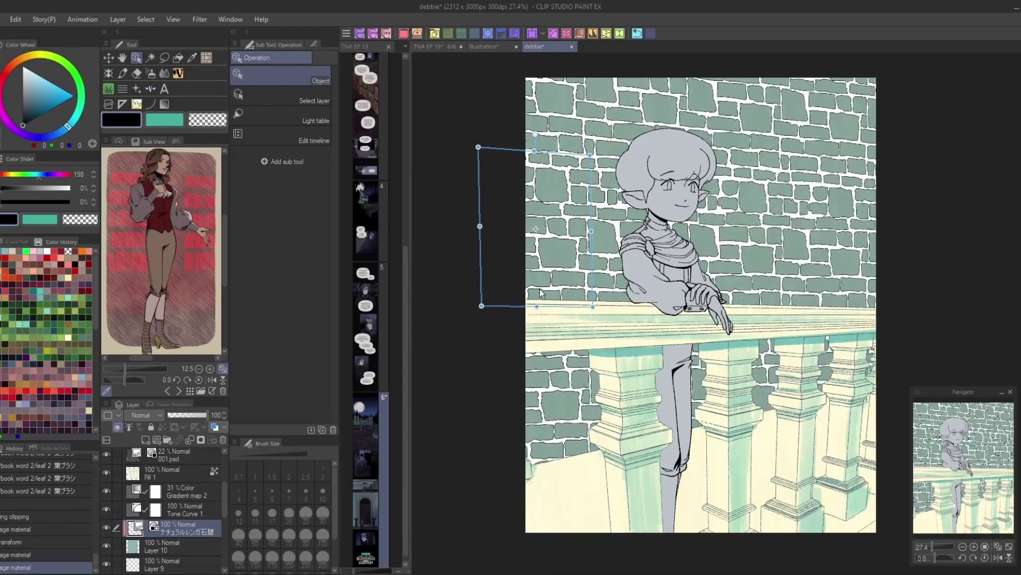
left_click(532, 34)
left_click_drag(526, 532, 549, 512)
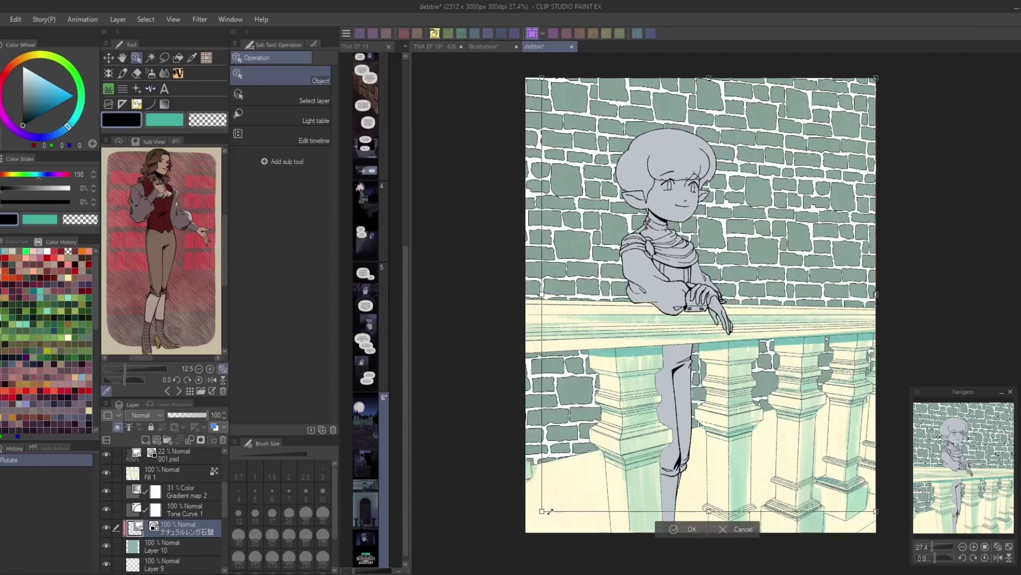
left_click(691, 529)
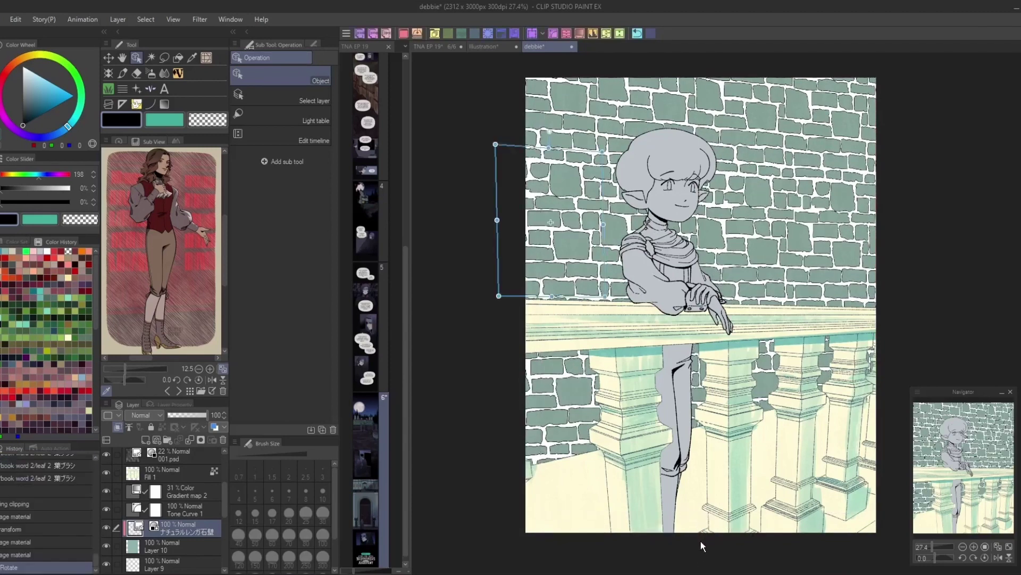
Step: Set the brick pattern layer's blending mode to Overlay and its opacity to 31%
left_click(145, 416)
left_click(148, 248)
left_click_drag(187, 420, 181, 414)
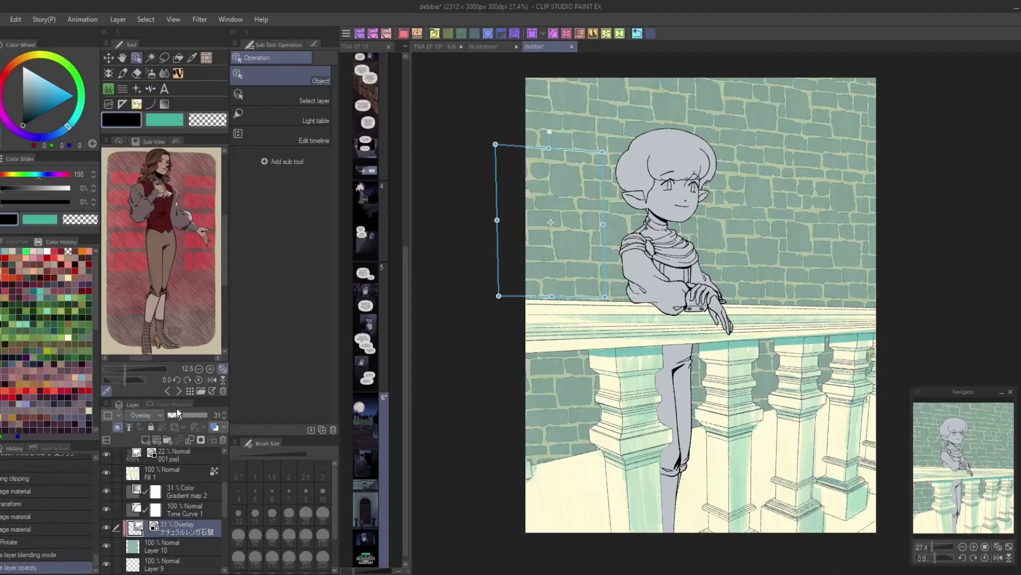
Step: Add a layer mask to the brick layer and fade scattered patches of the wall with the 鉛筆用練り消し eraser
left_click(200, 439)
key("e")
left_click_drag(297, 452, 303, 451)
left_click_drag(814, 226, 807, 235)
left_click(568, 292)
left_click_drag(552, 128, 588, 127)
left_click_drag(836, 127, 751, 189)
left_click(795, 304)
left_click(554, 469)
left_click(796, 426)
Step: Softly paint parts of the brick pattern back in on the layer mask, using the Soft 2 brush enlarged to about 1107
left_click(150, 73)
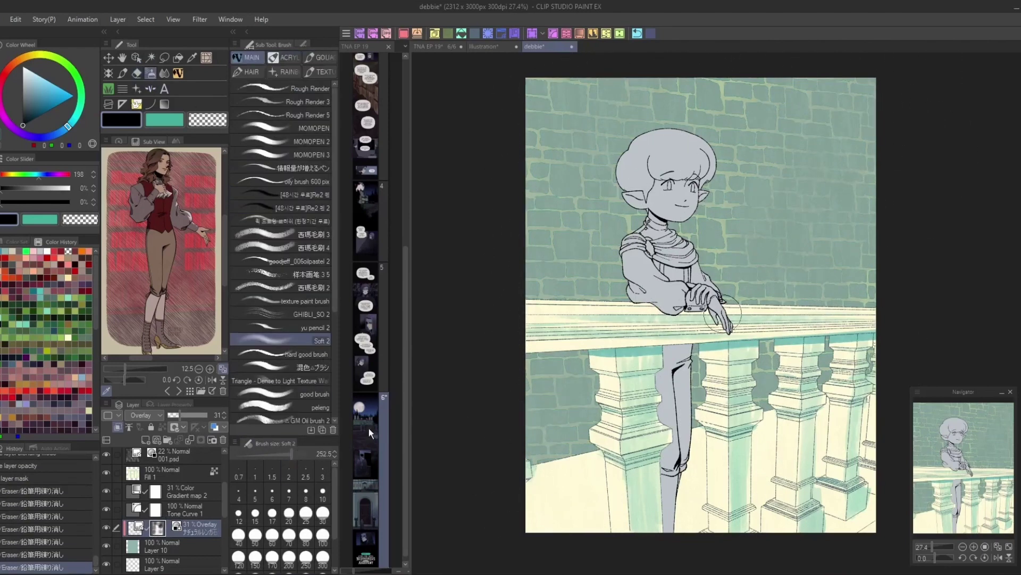
left_click(805, 243)
left_click_drag(298, 451, 303, 449)
left_click_drag(793, 172, 771, 253)
left_click(557, 407)
left_click_drag(900, 139, 788, 101)
left_click(847, 236)
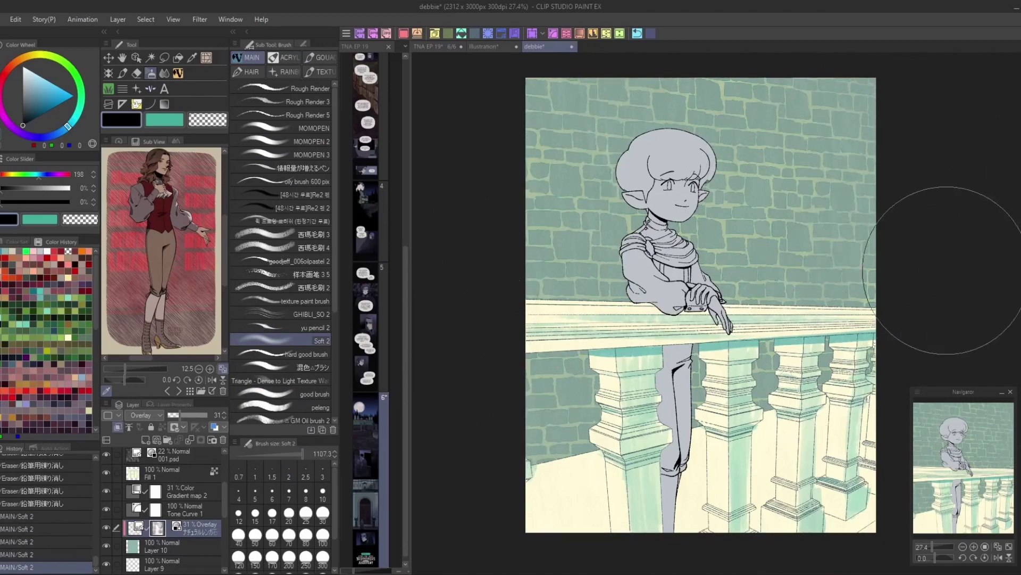